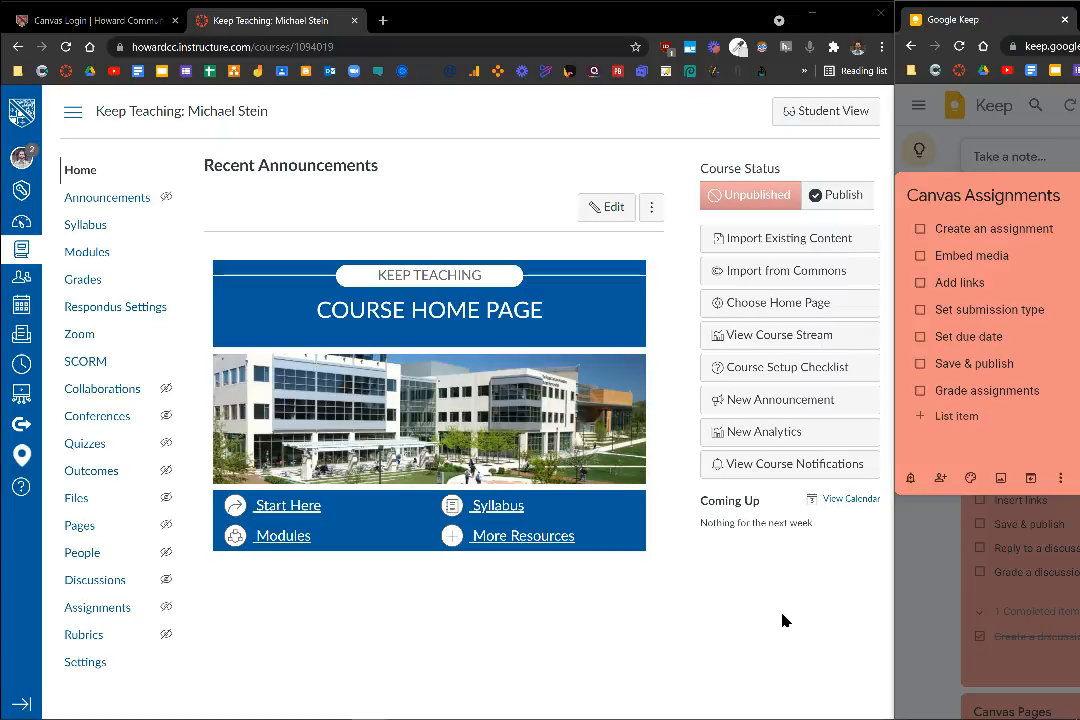
Create a new assignment named Research Paper in the "START HERE -- Course Navigation Instructions" module
click(115, 258)
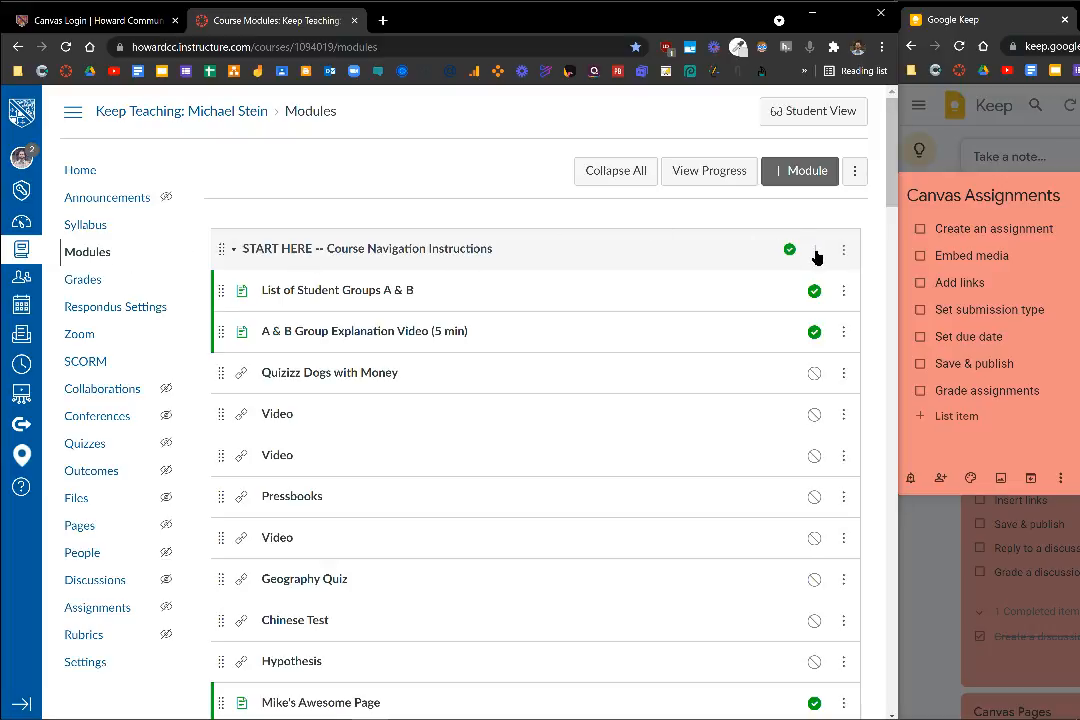
click(815, 252)
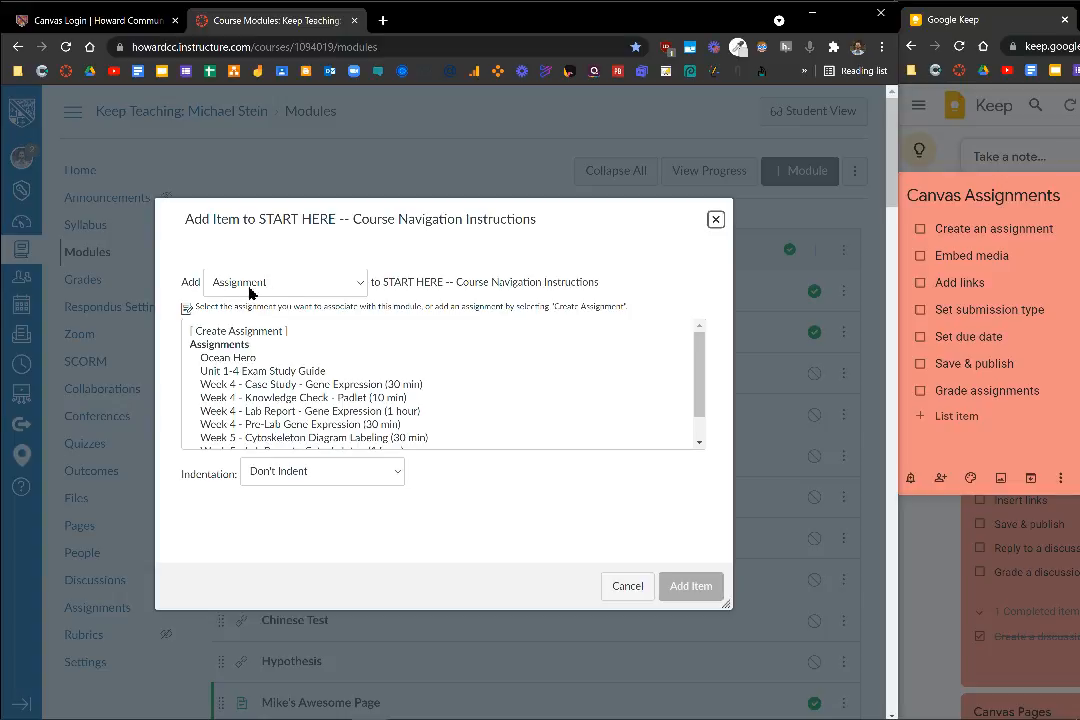
click(243, 332)
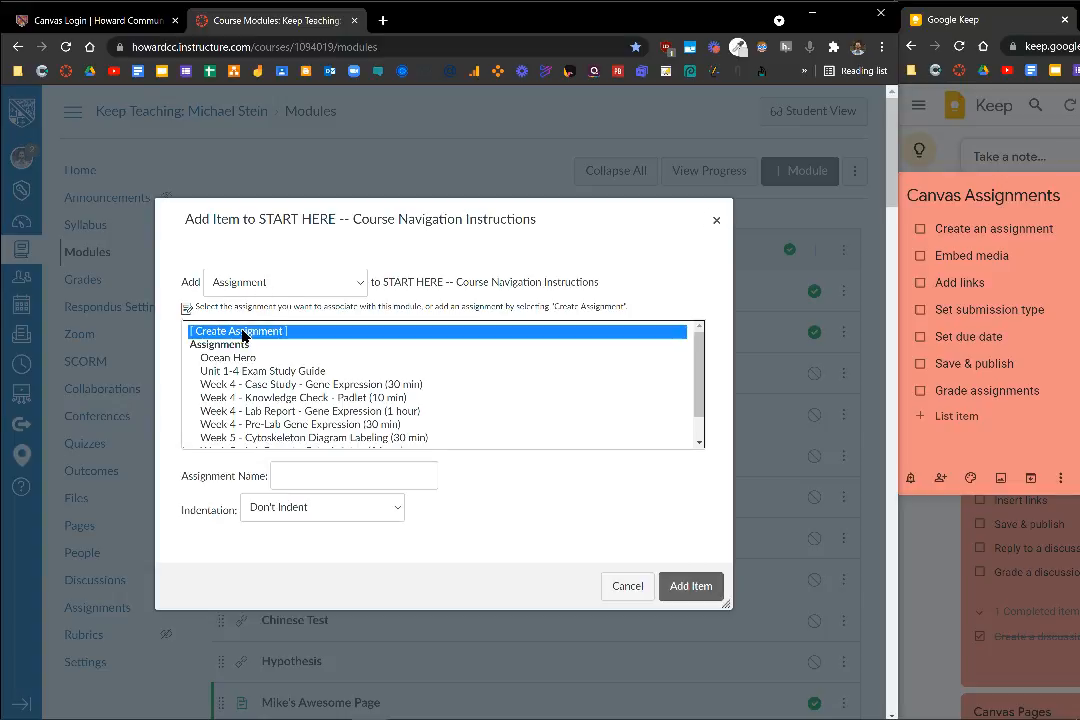
click(310, 475)
text(Research Paper)
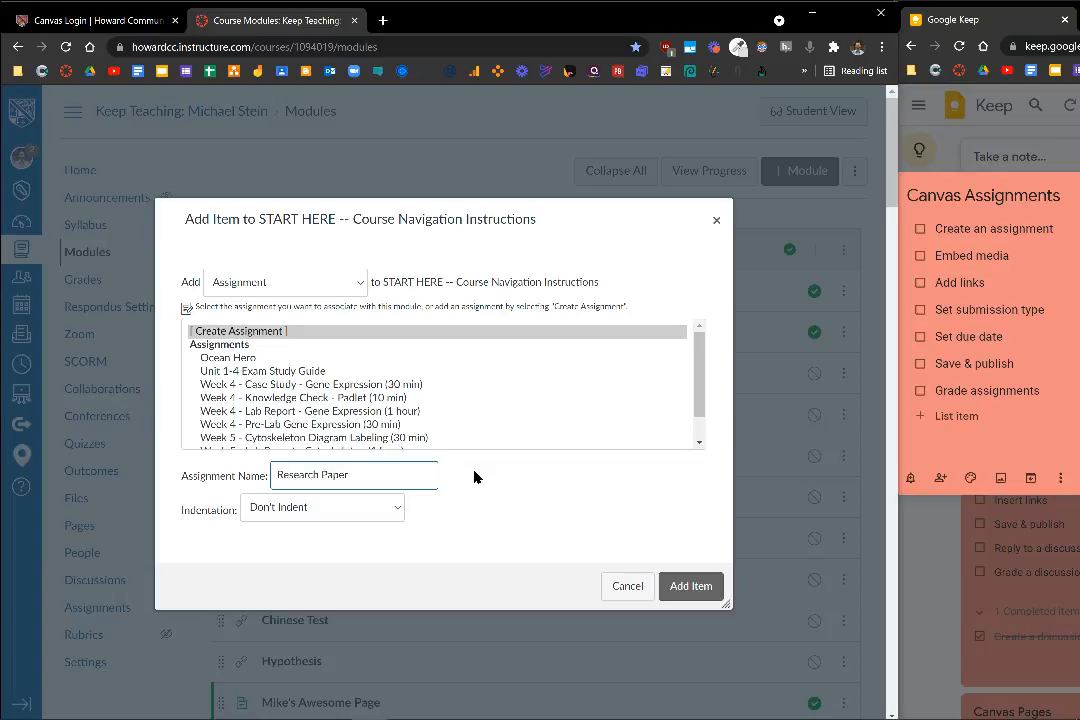
click(706, 590)
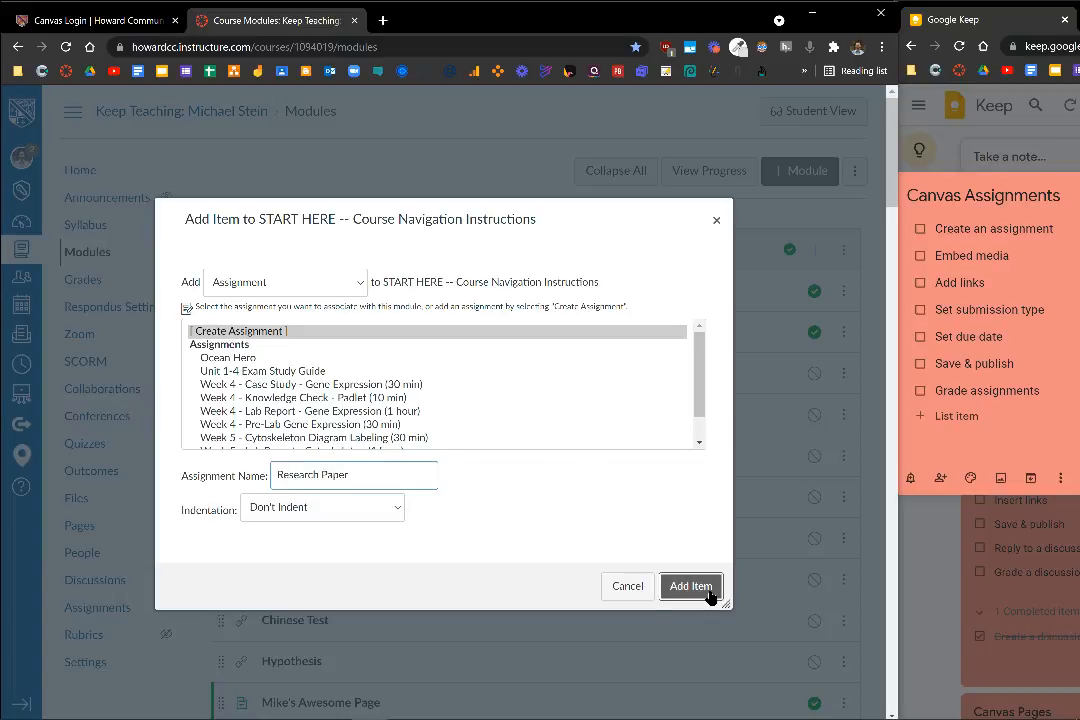
Open the new Research Paper assignment from the module list for editing
scroll(562, 403, down, 2)
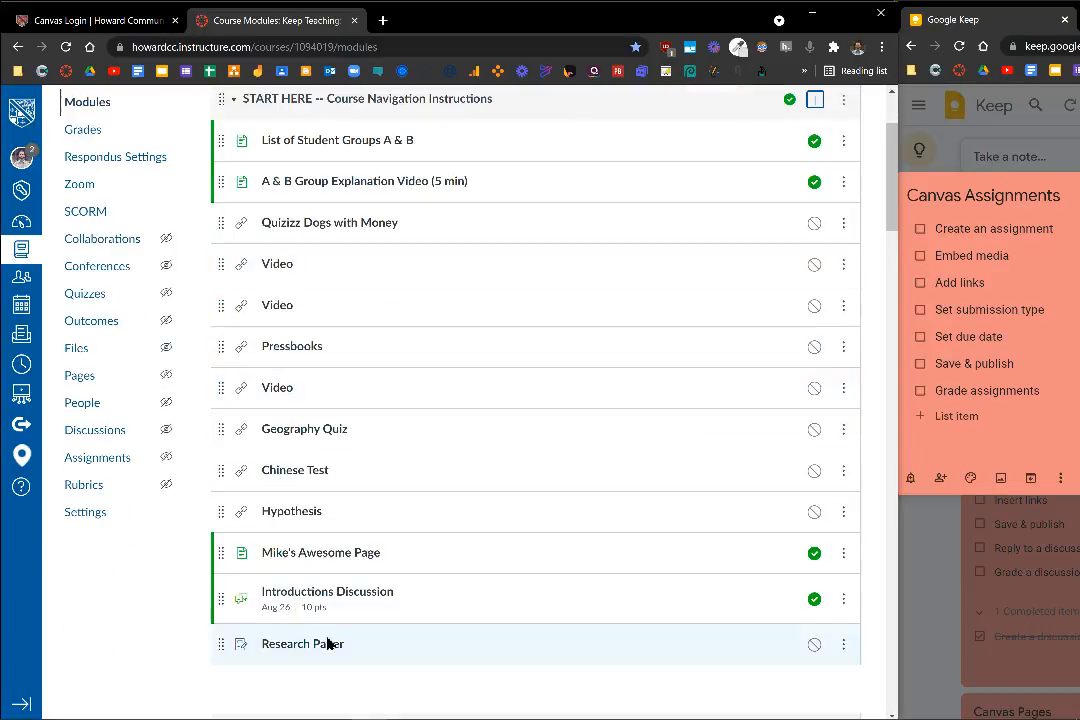
click(322, 645)
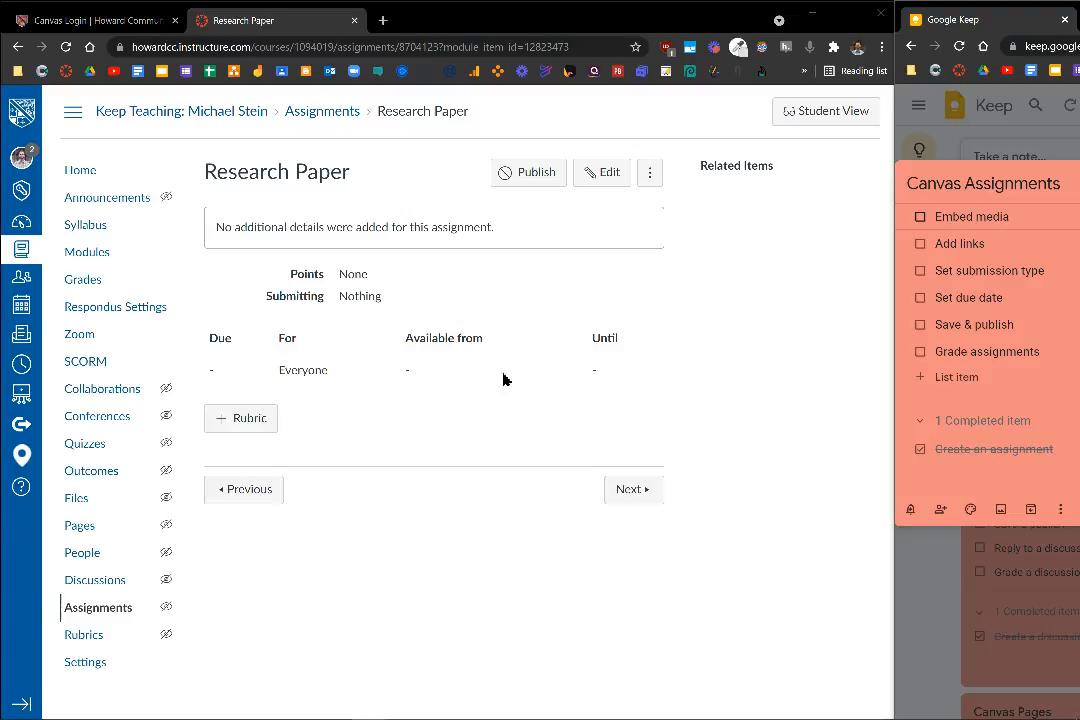
click(616, 177)
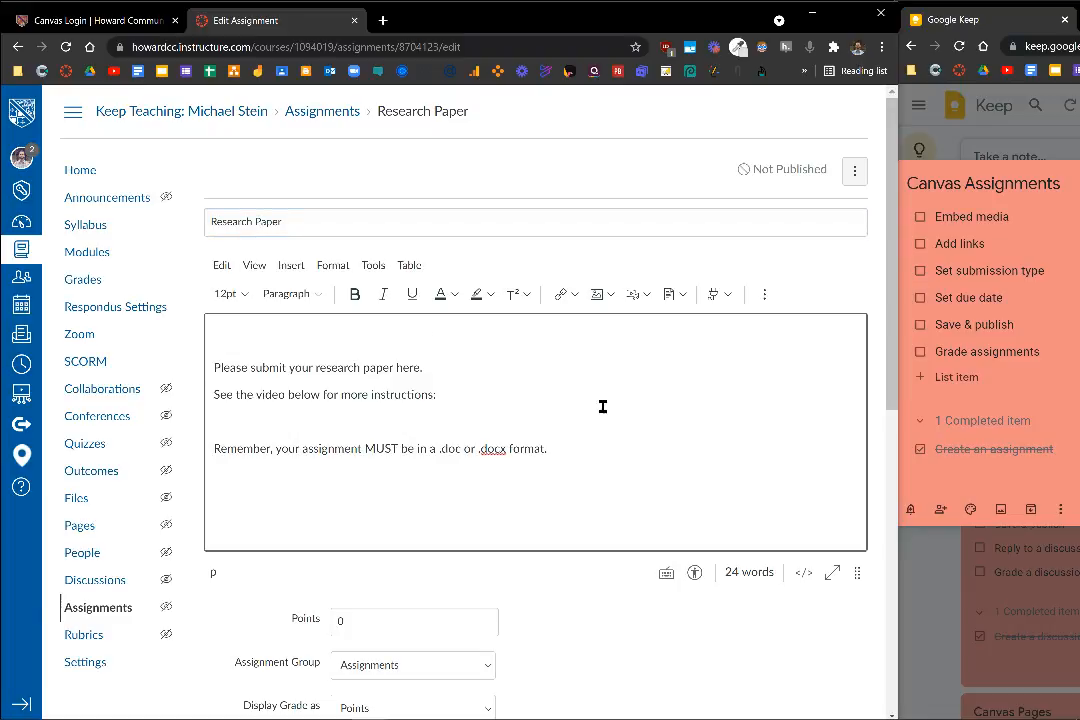
Search Unsplash for "research", embed the photo of glasses on an open notebook above the instructions, and shrink it to over a third of its width
click(607, 294)
click(646, 325)
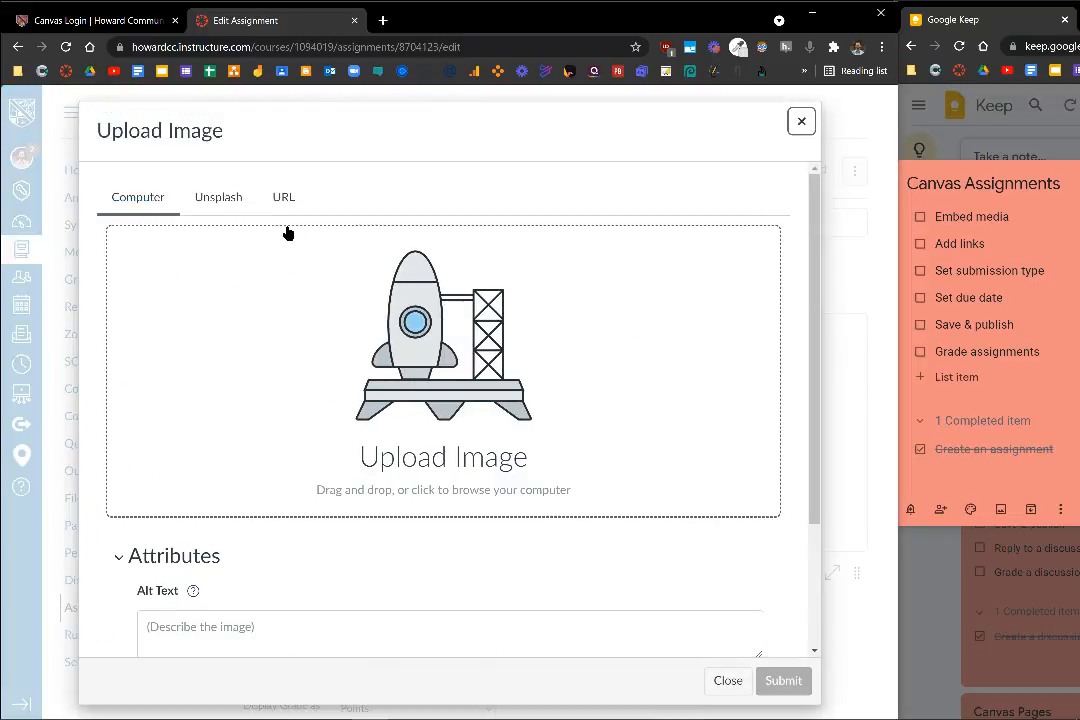
click(220, 203)
click(266, 296)
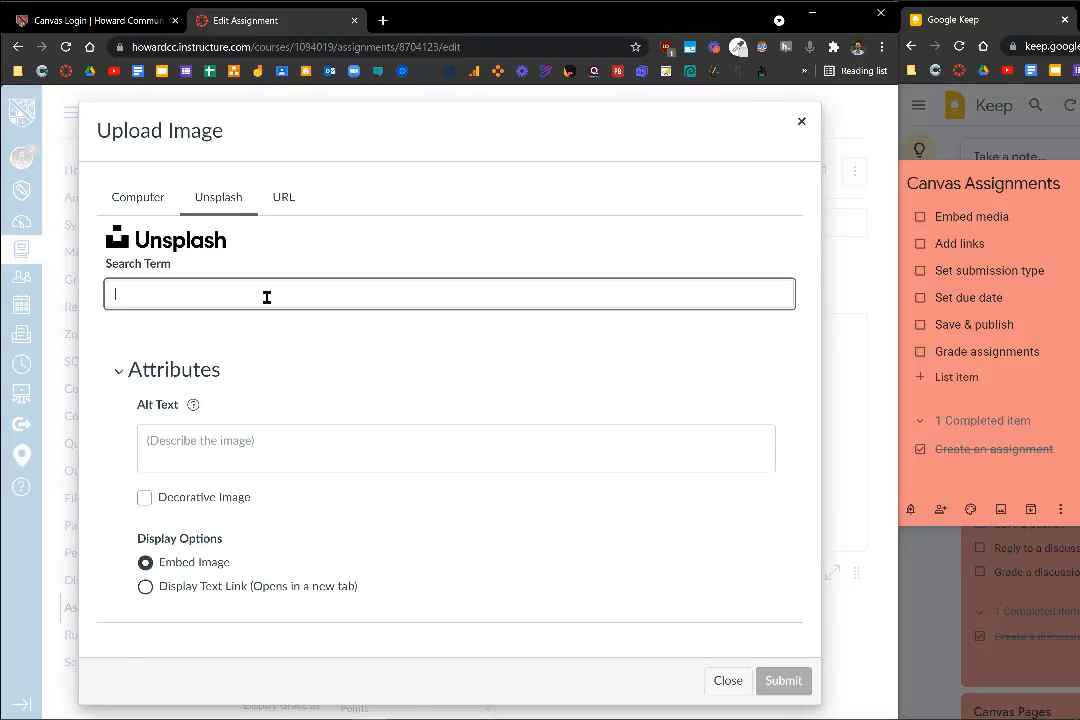
text(research)
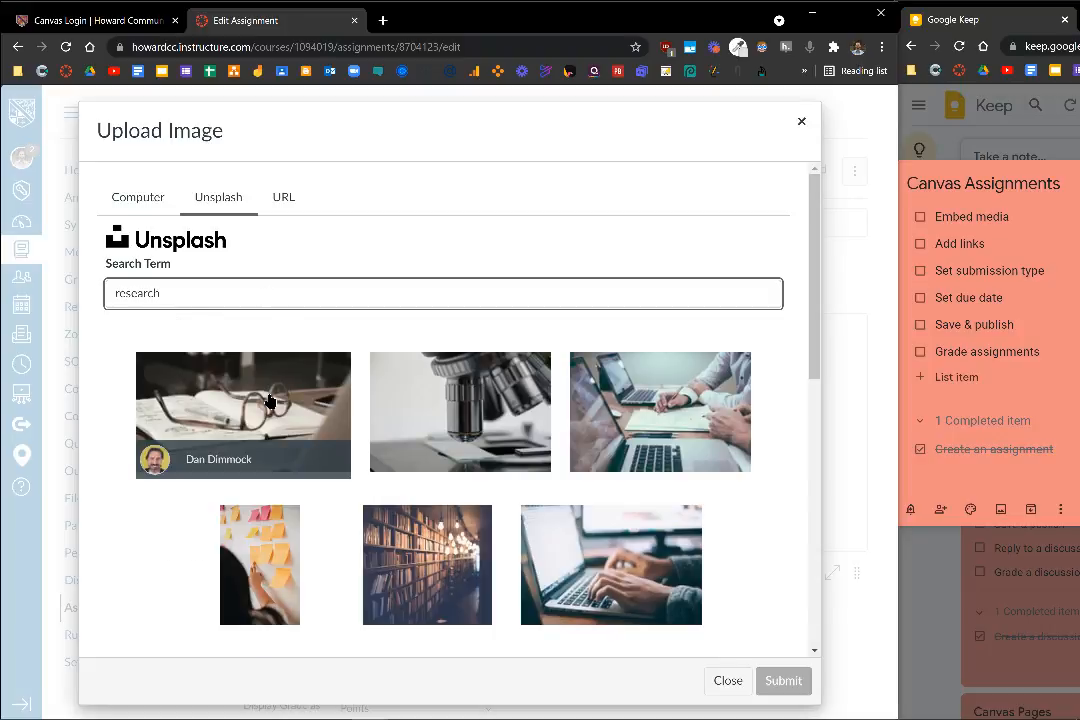
click(268, 400)
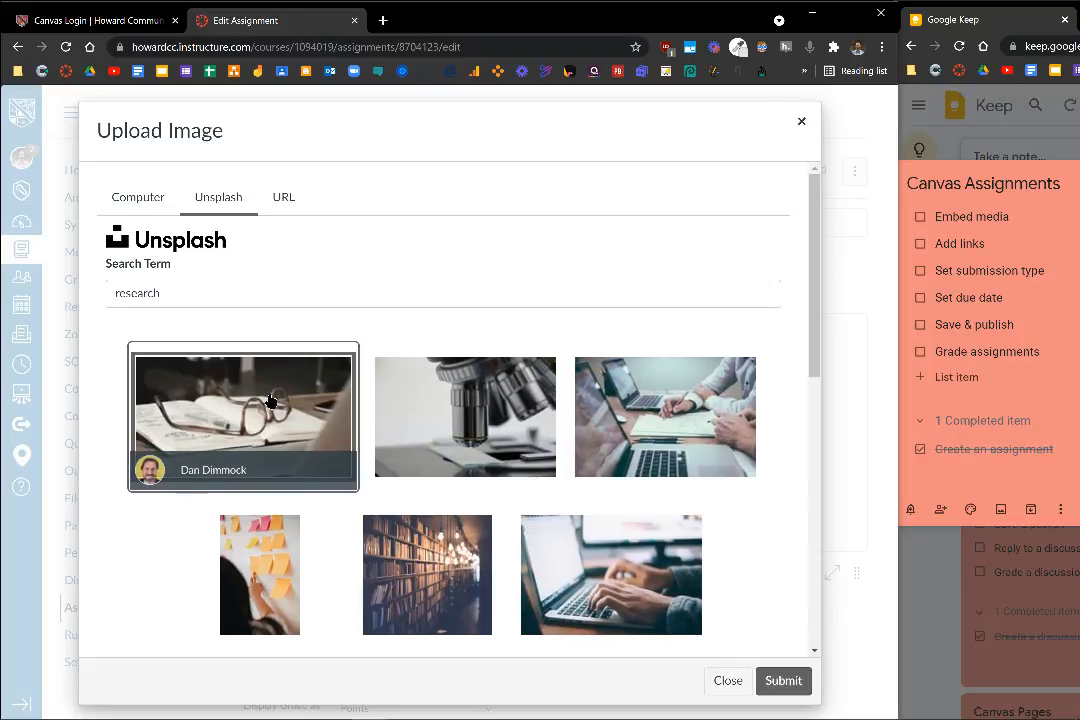
click(788, 690)
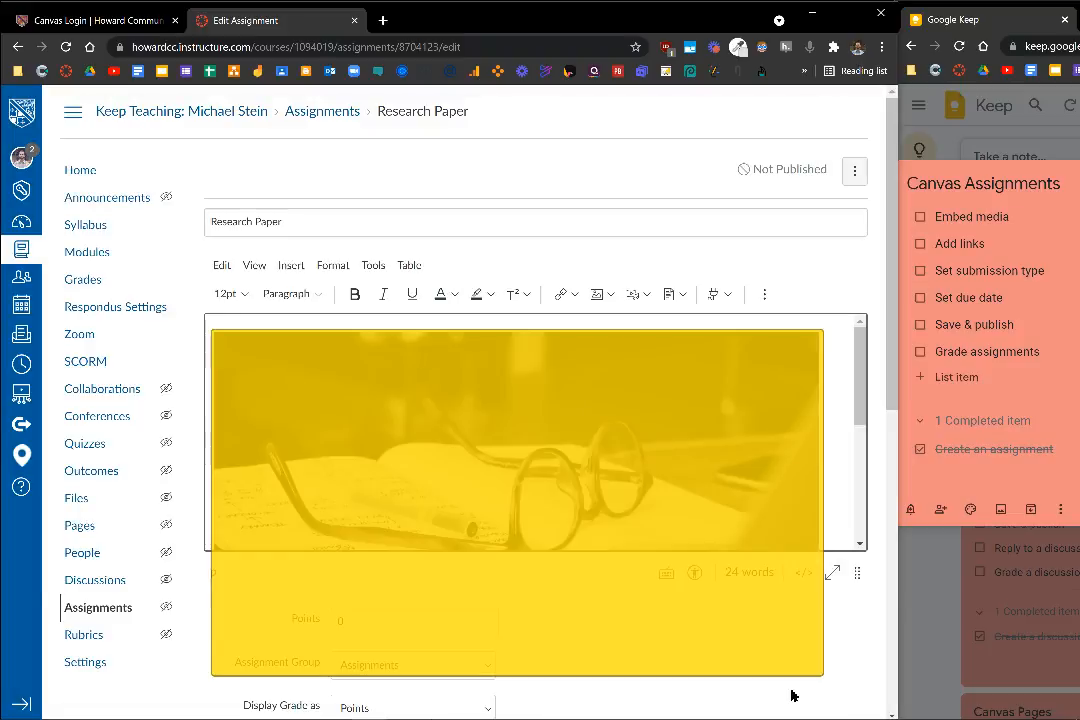
click(759, 398)
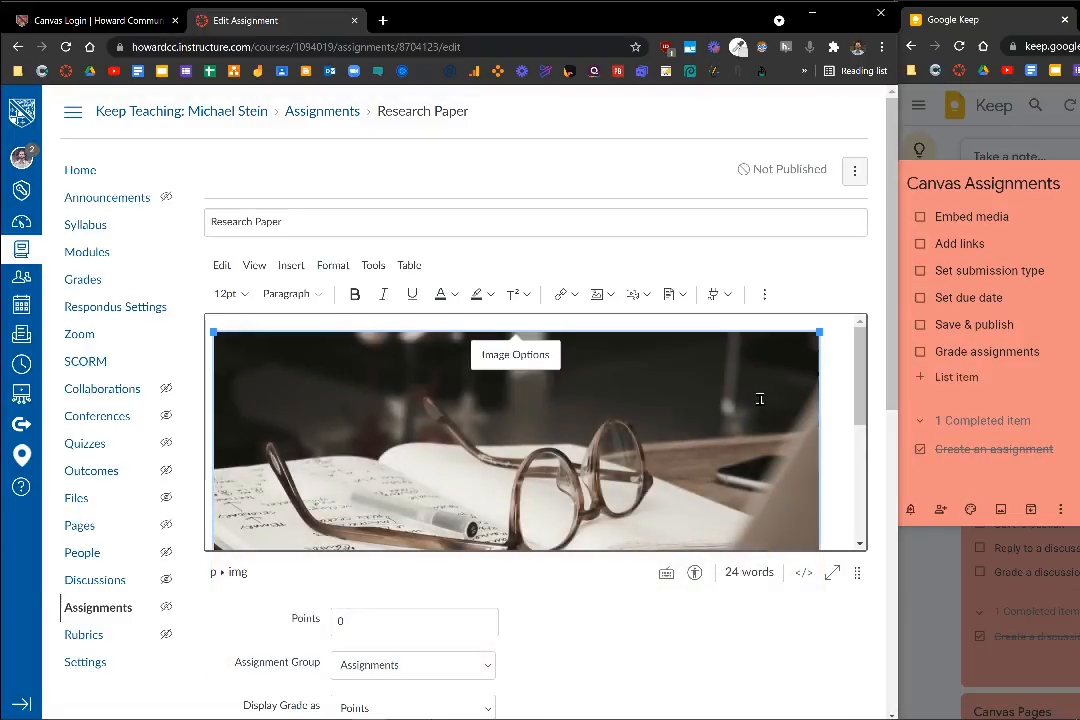
drag(817, 331, 440, 458)
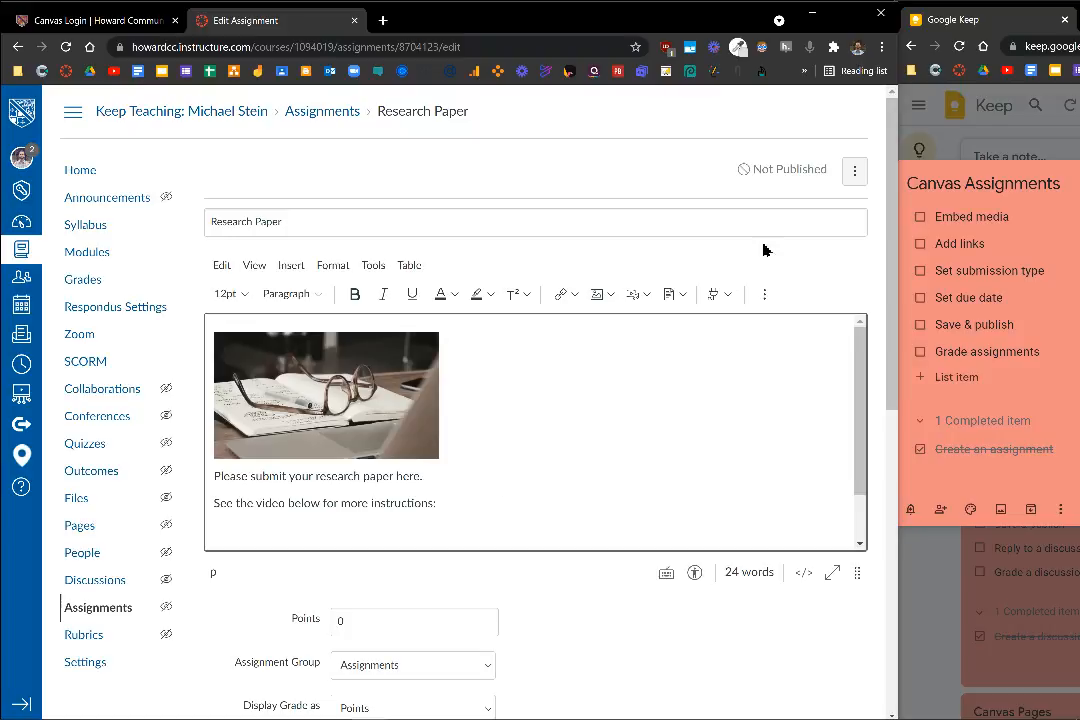
Embed the Mediasite presentation "What is a Hybrid?" in the assignment description as Player Only
click(715, 293)
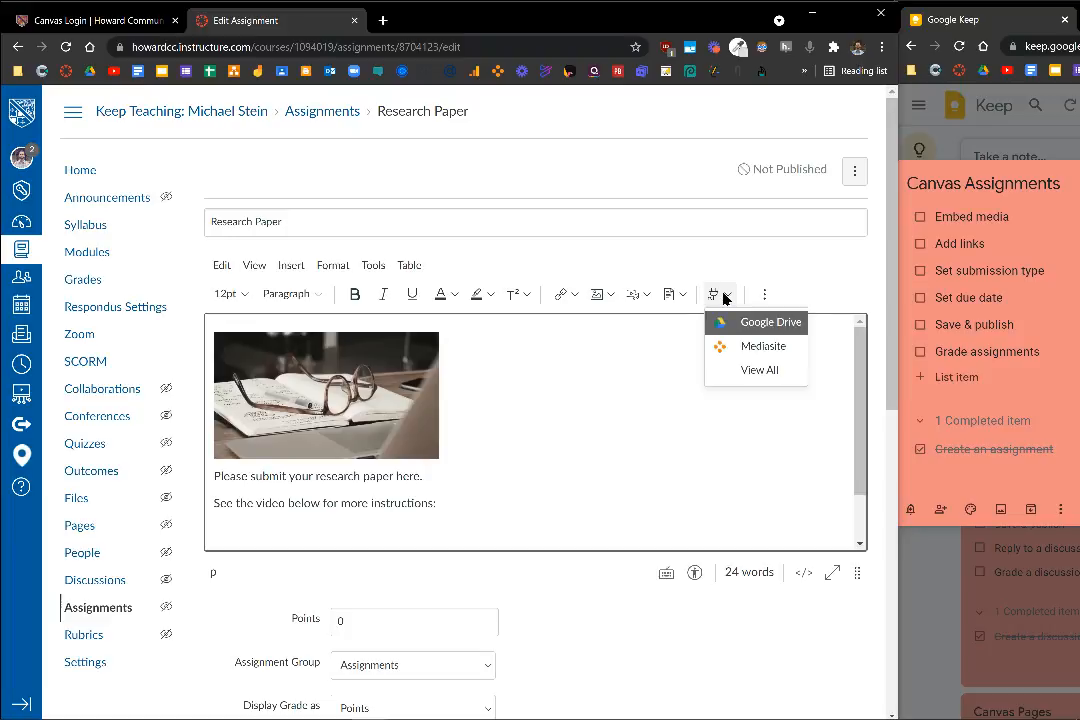
click(750, 370)
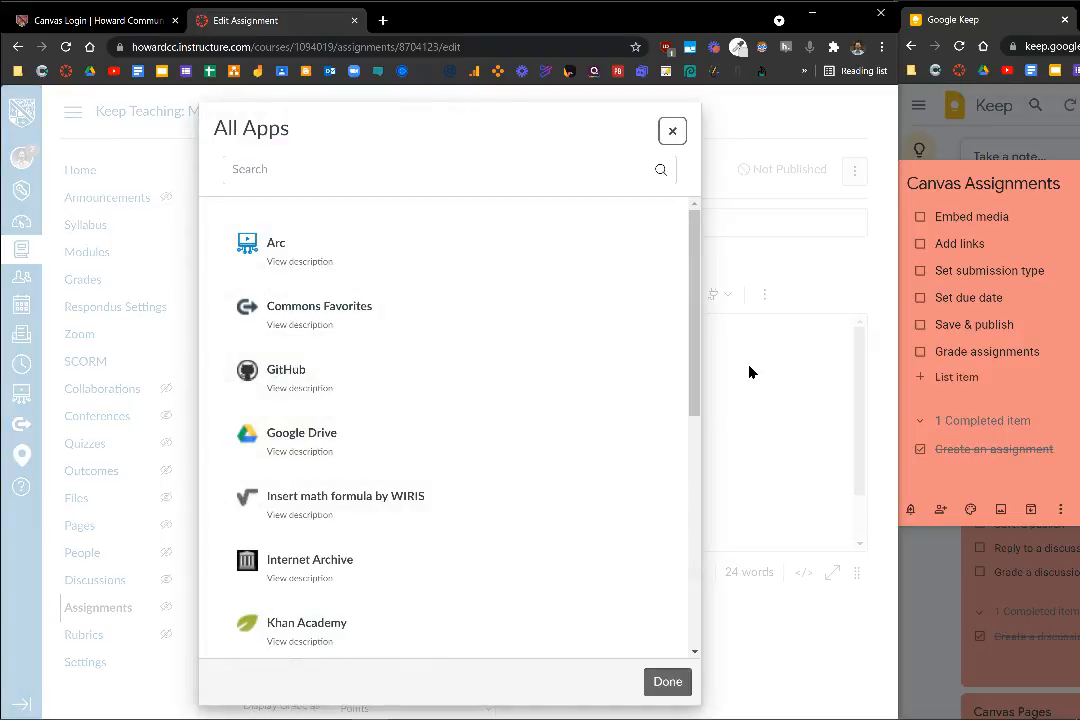
scroll(423, 407, down, 2)
scroll(423, 407, down, 3)
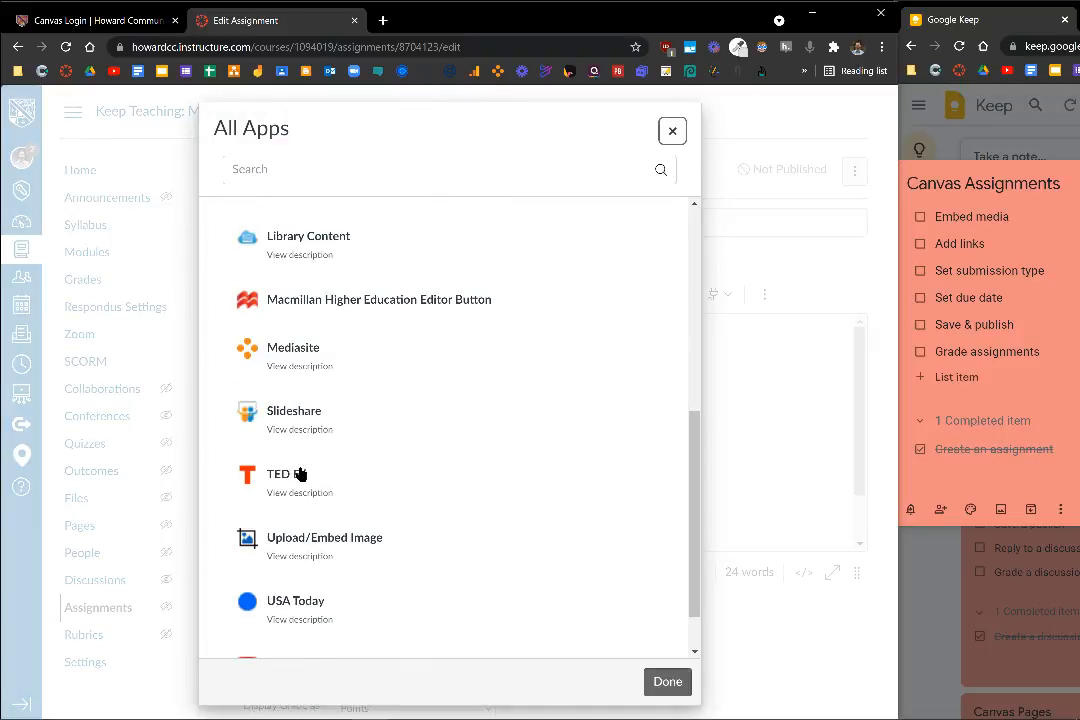
click(299, 355)
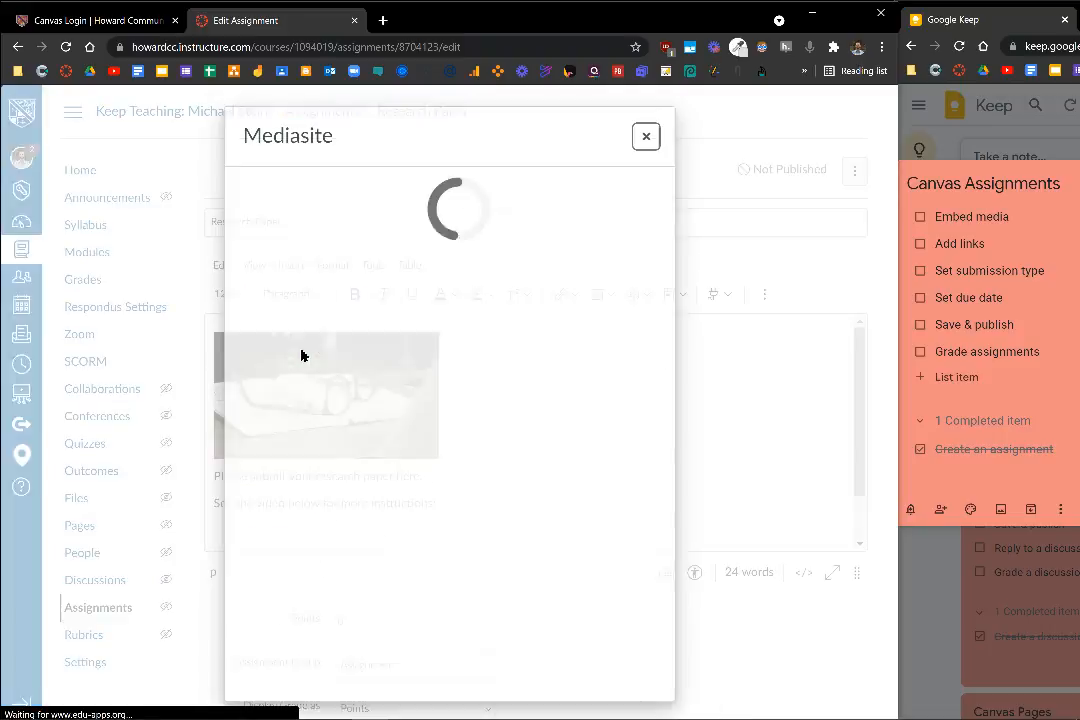
click(301, 355)
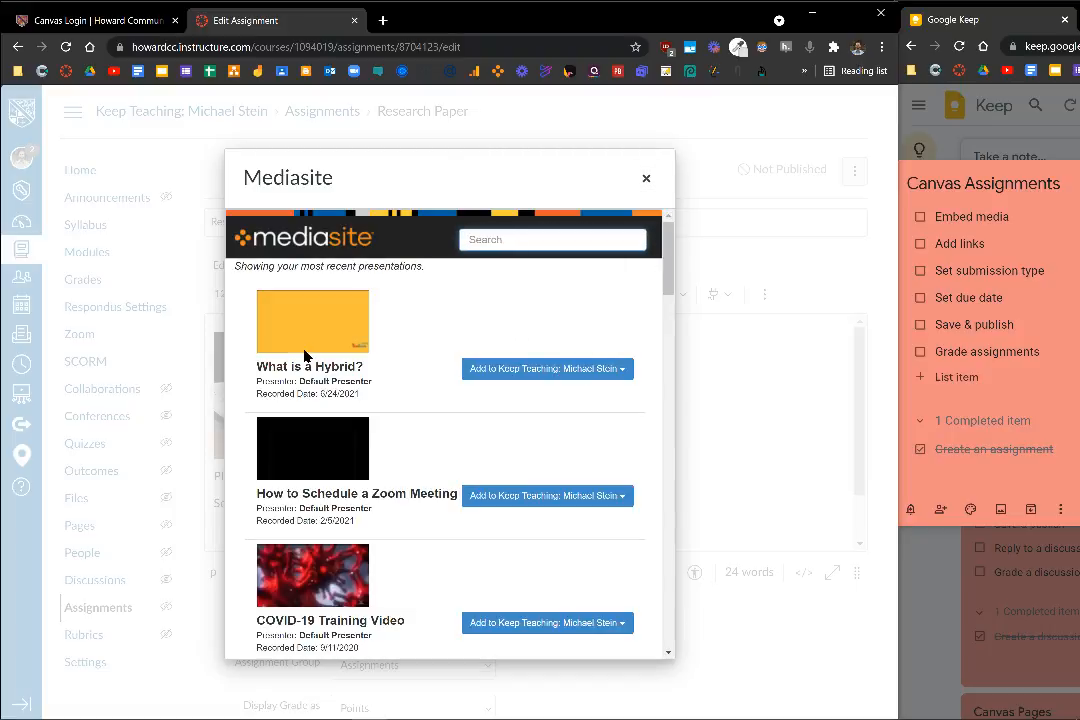
click(508, 372)
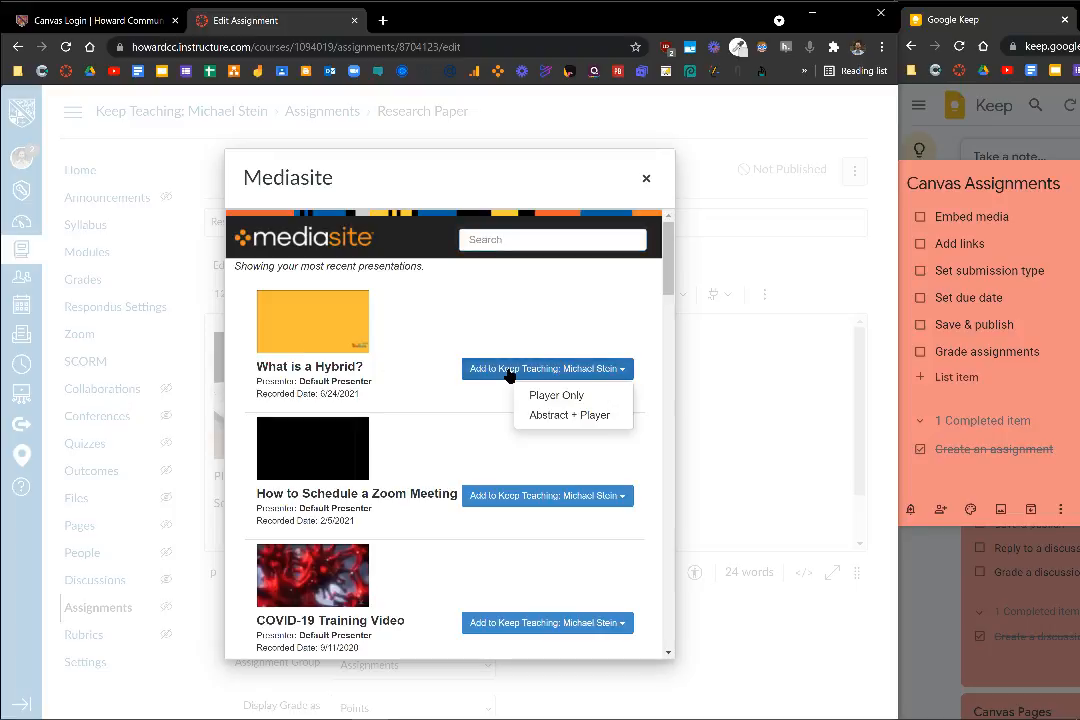
click(605, 397)
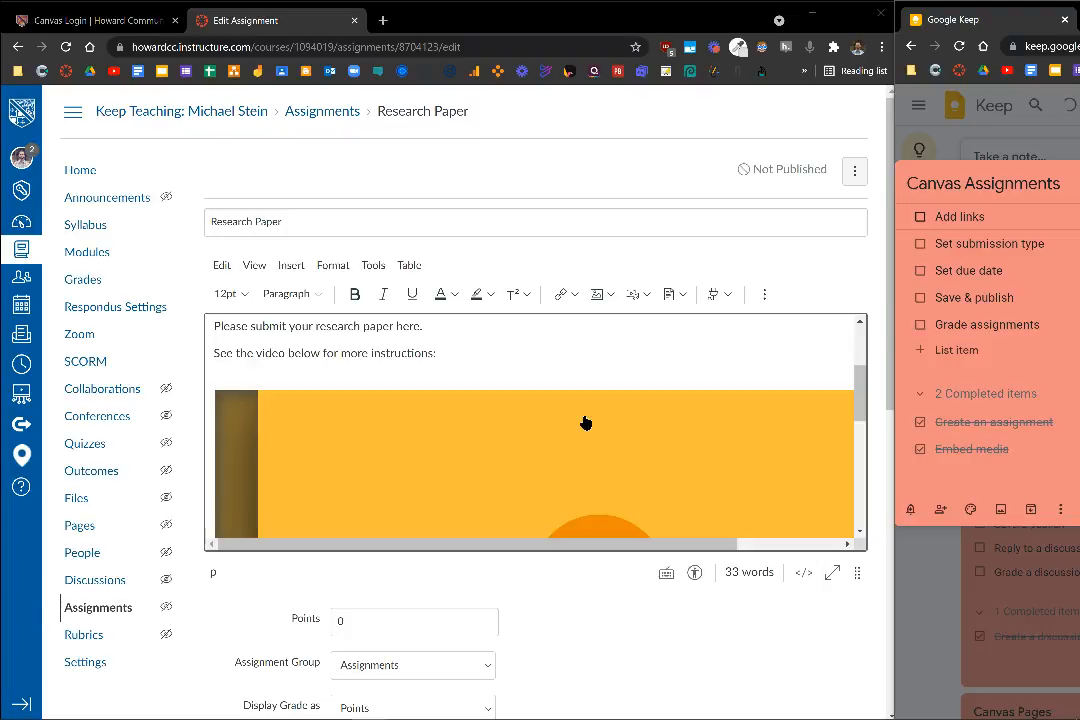
scroll(586, 423, down, 5)
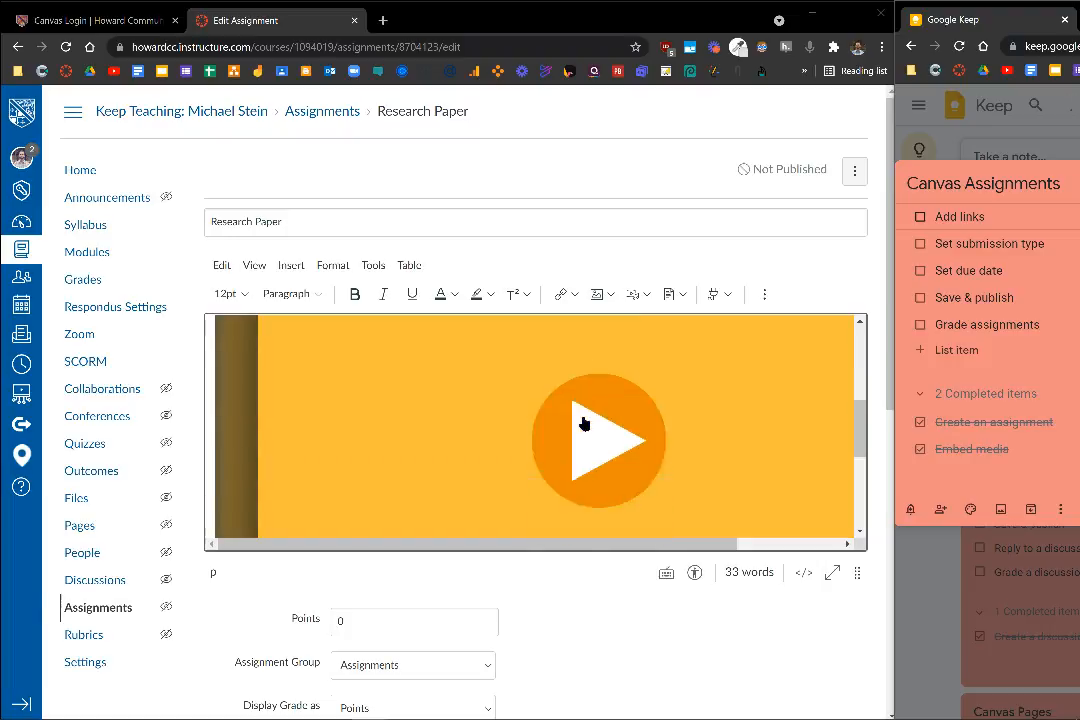
drag(292, 485, 205, 486)
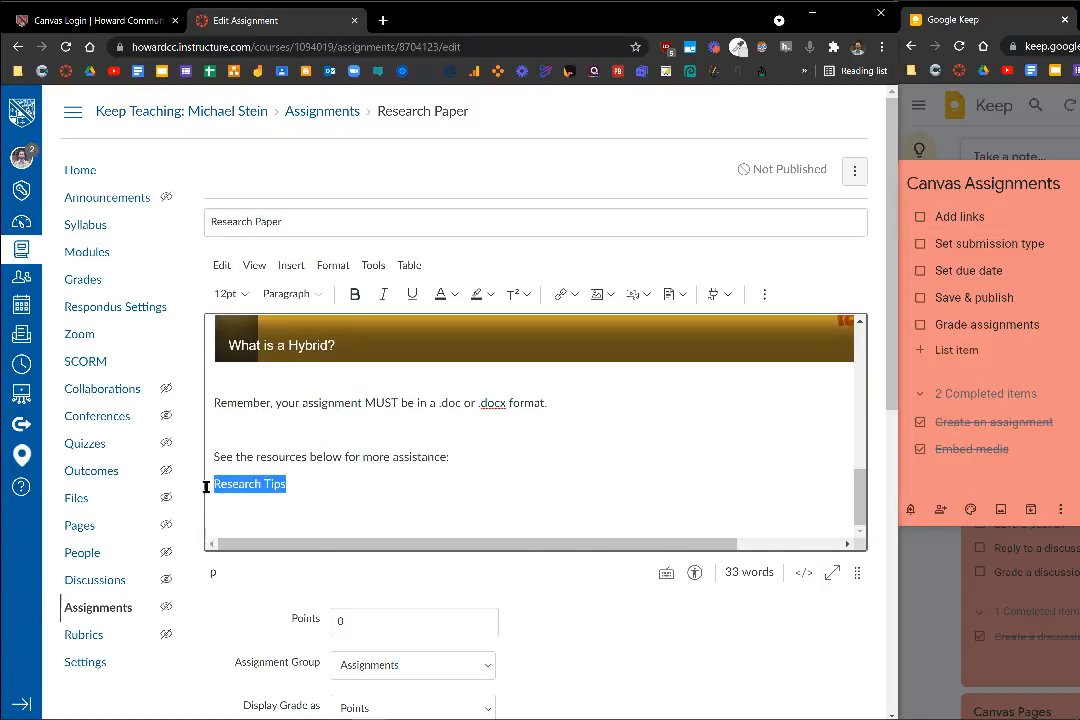
click(576, 295)
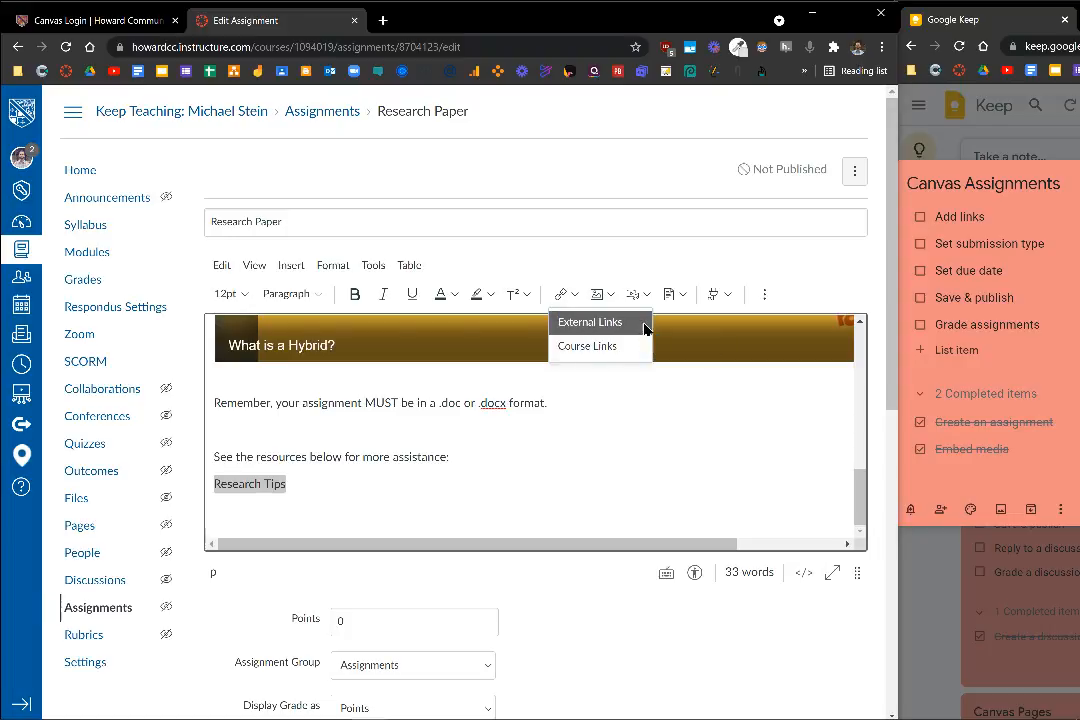
click(643, 328)
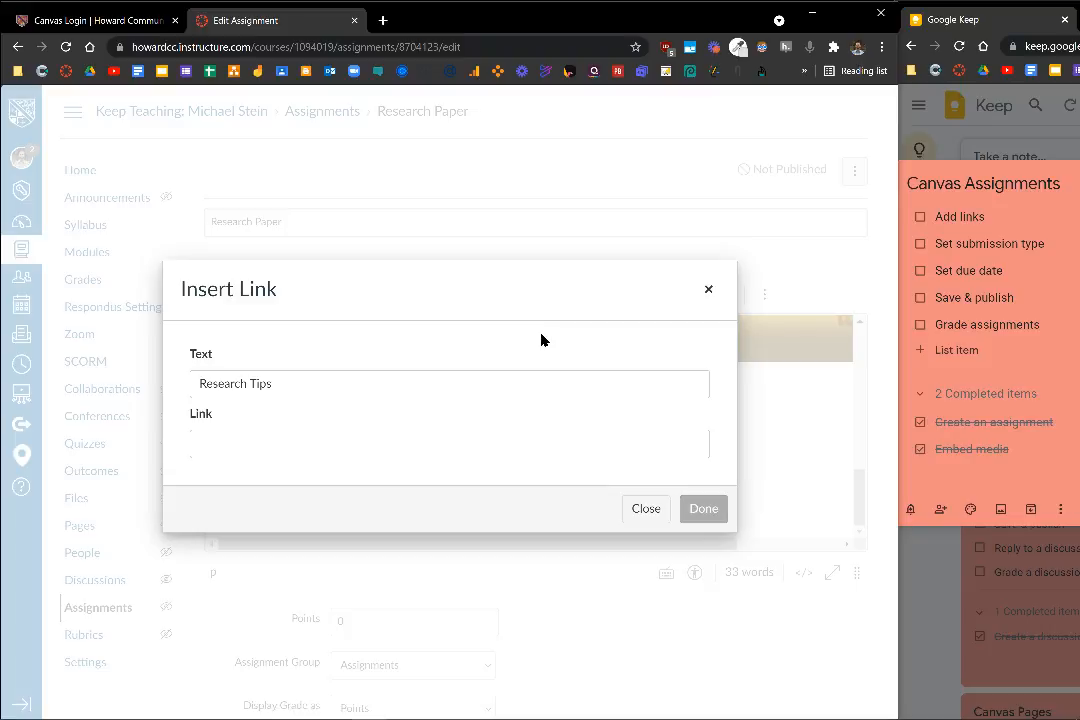
click(516, 450)
text(www.researchtips.com)
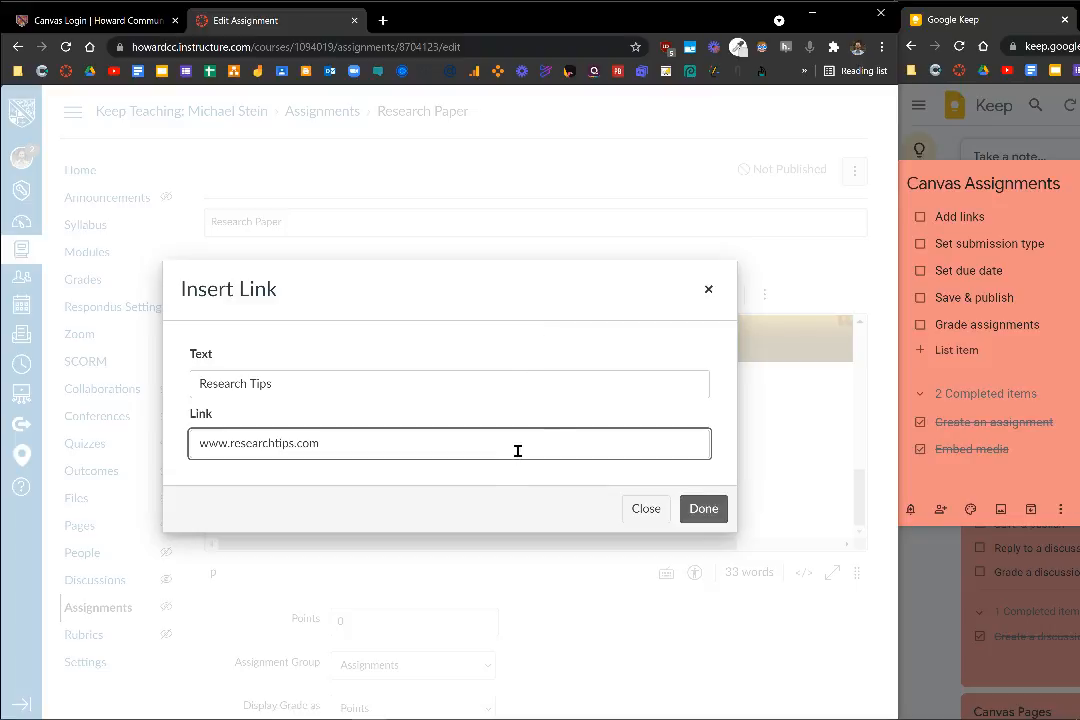
click(712, 514)
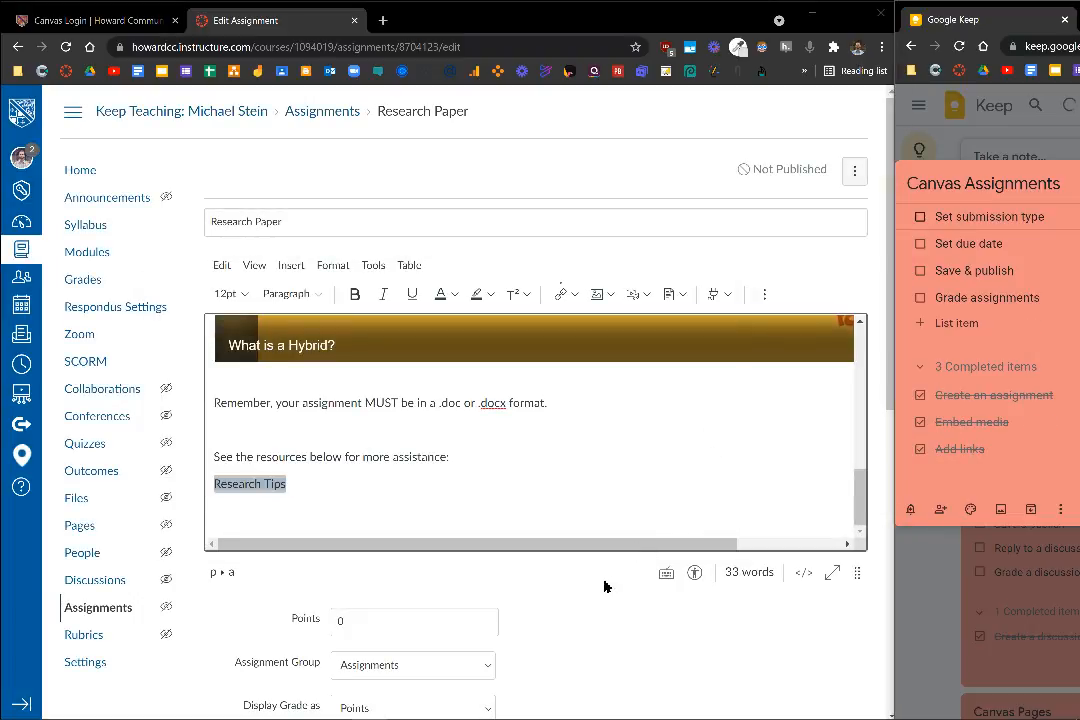
Set the Research Paper assignment's points to 100
scroll(620, 580, down, 3)
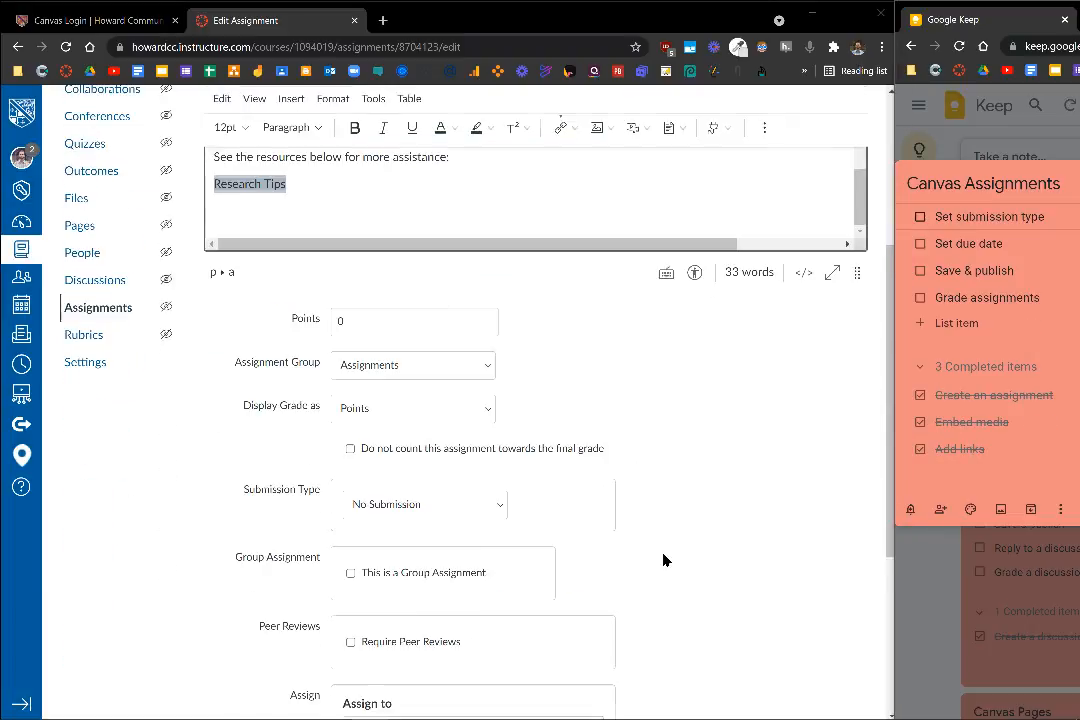
click(409, 326)
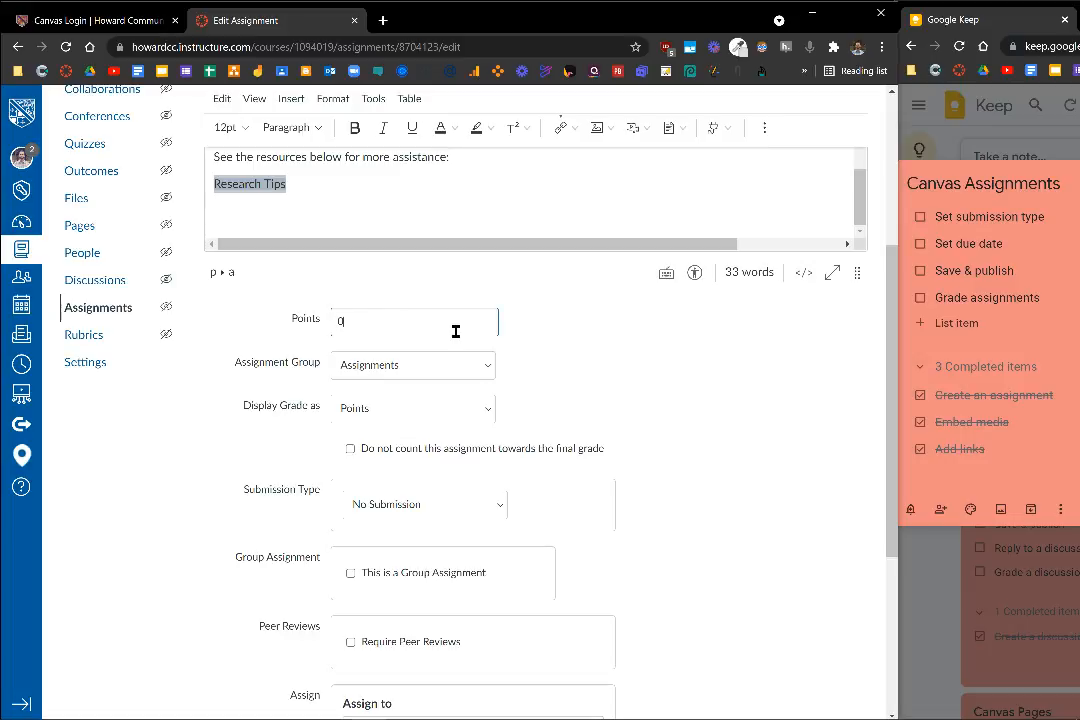
key(BackSpace)
text(100)
Set the assignment's submission type to Online and allow File Uploads as the entry option
scroll(607, 337, down, 2)
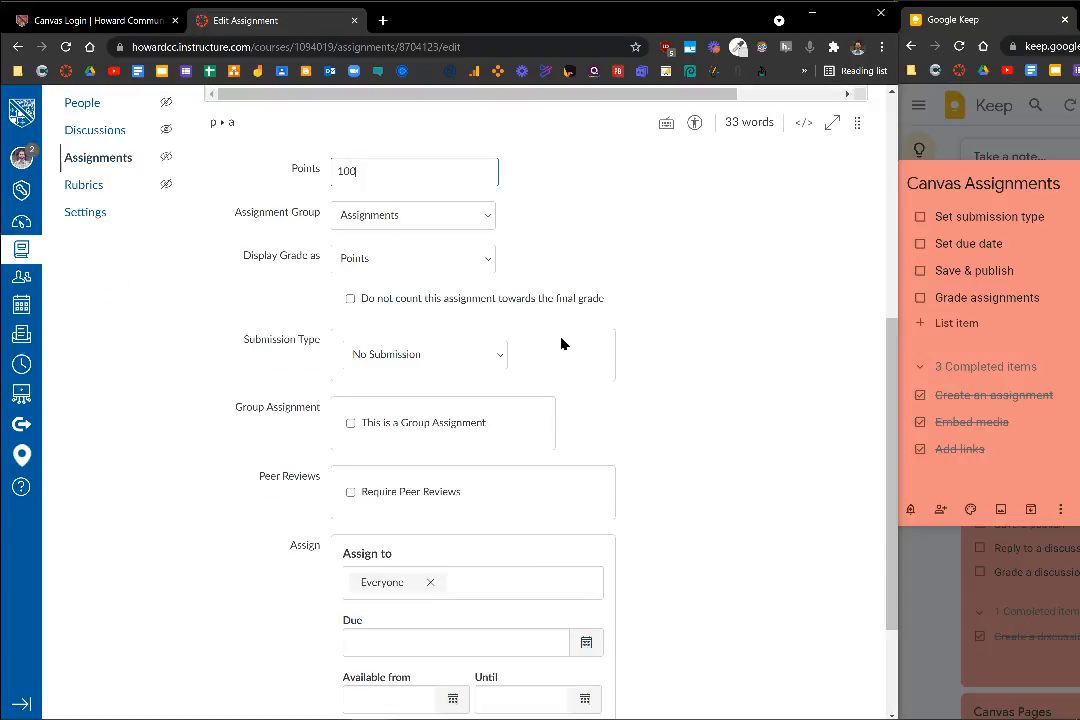
click(500, 361)
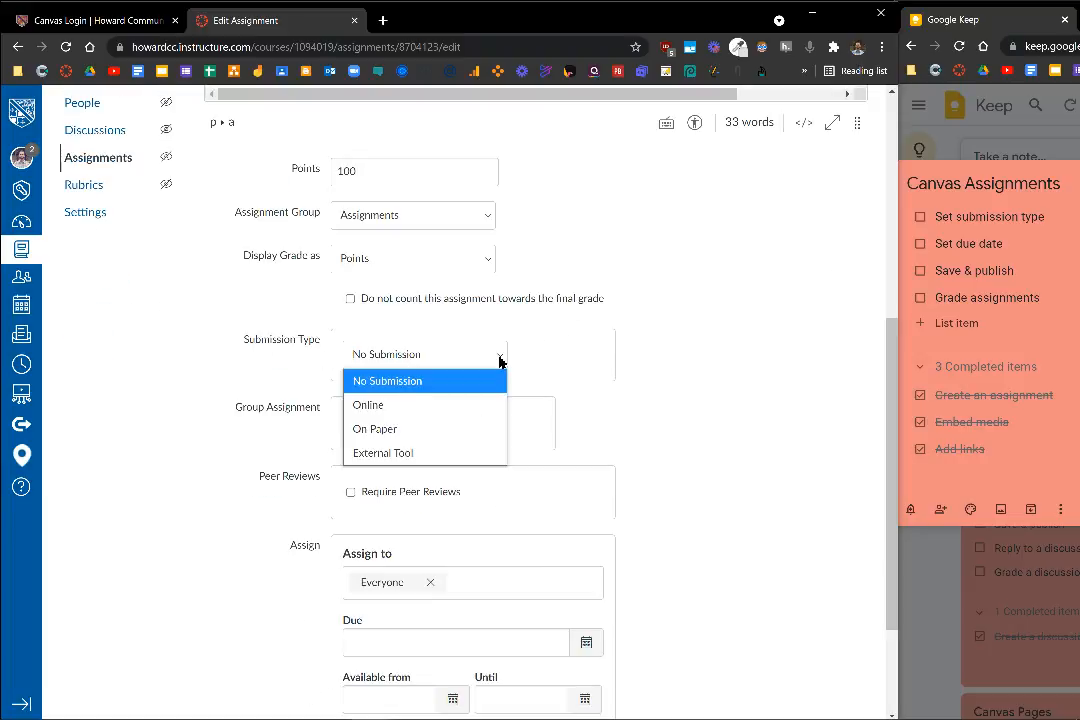
click(465, 407)
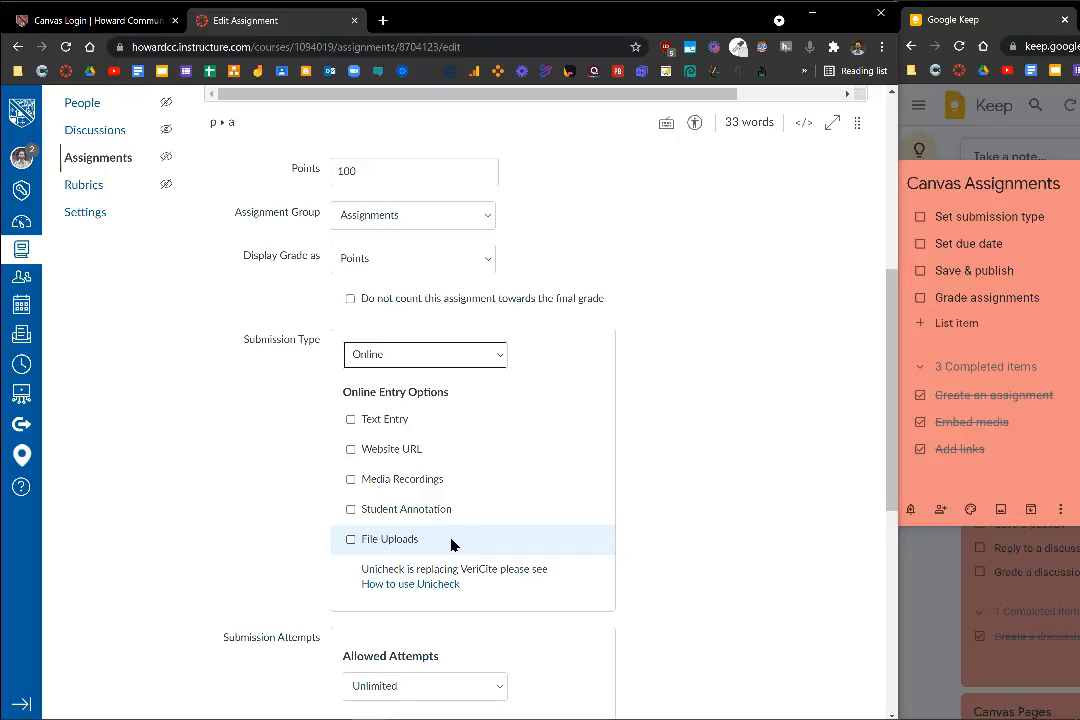
click(393, 540)
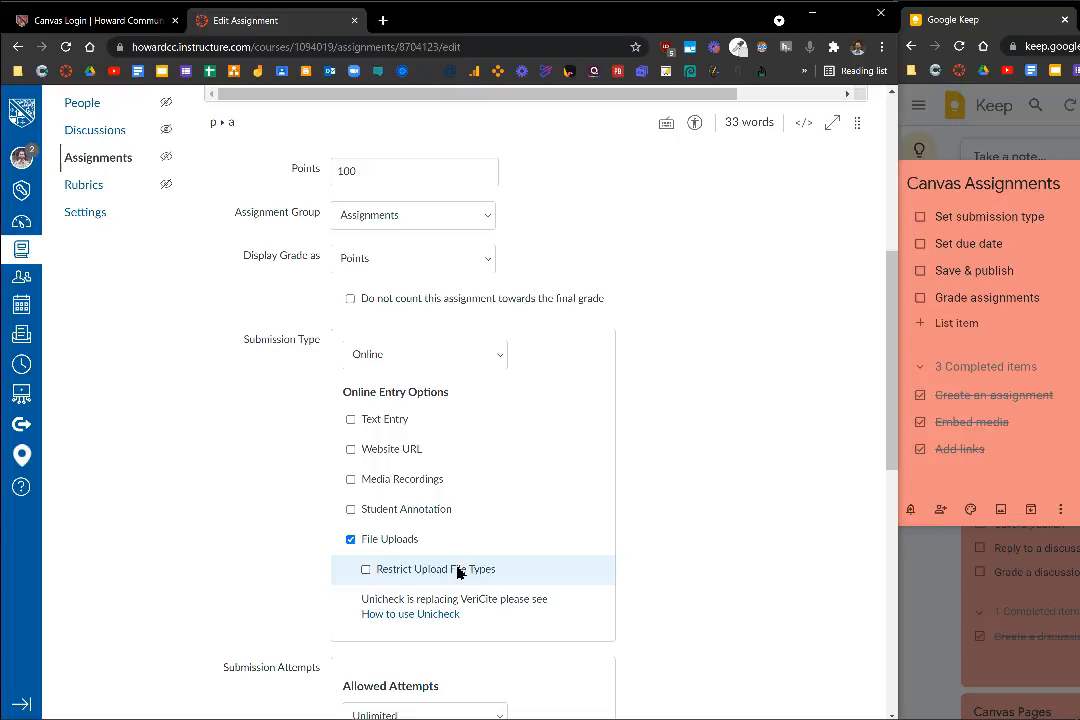
scroll(694, 468, down, 2)
scroll(694, 468, up, 6)
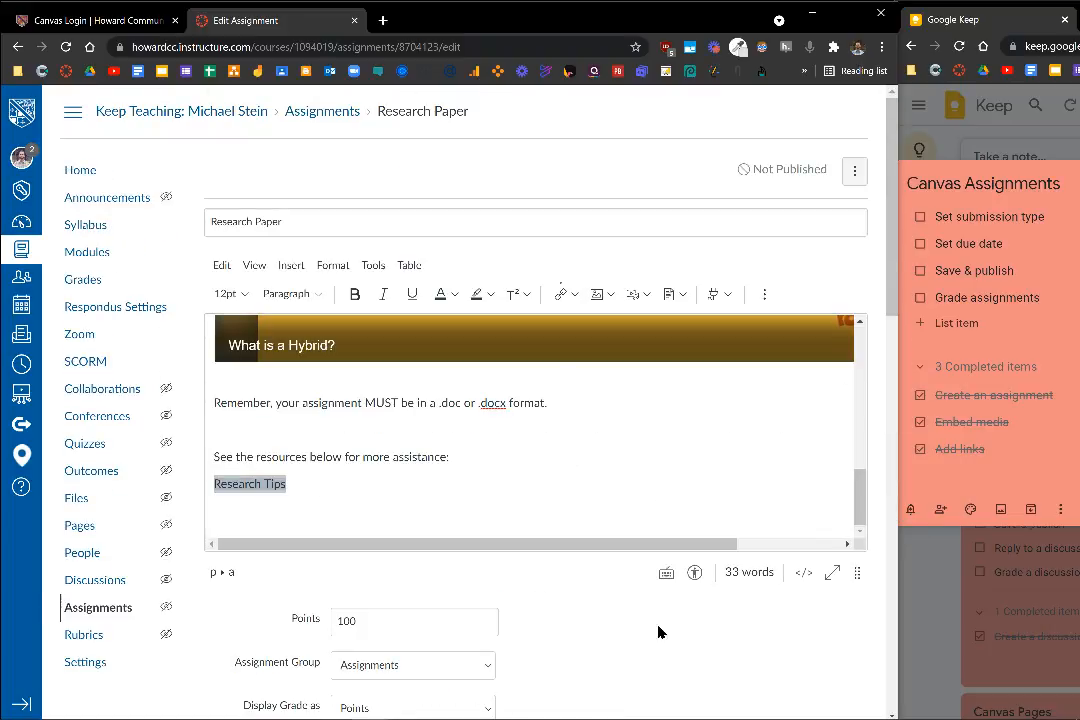
Restrict the assignment's upload file types to doc,docx
scroll(735, 631, down, 6)
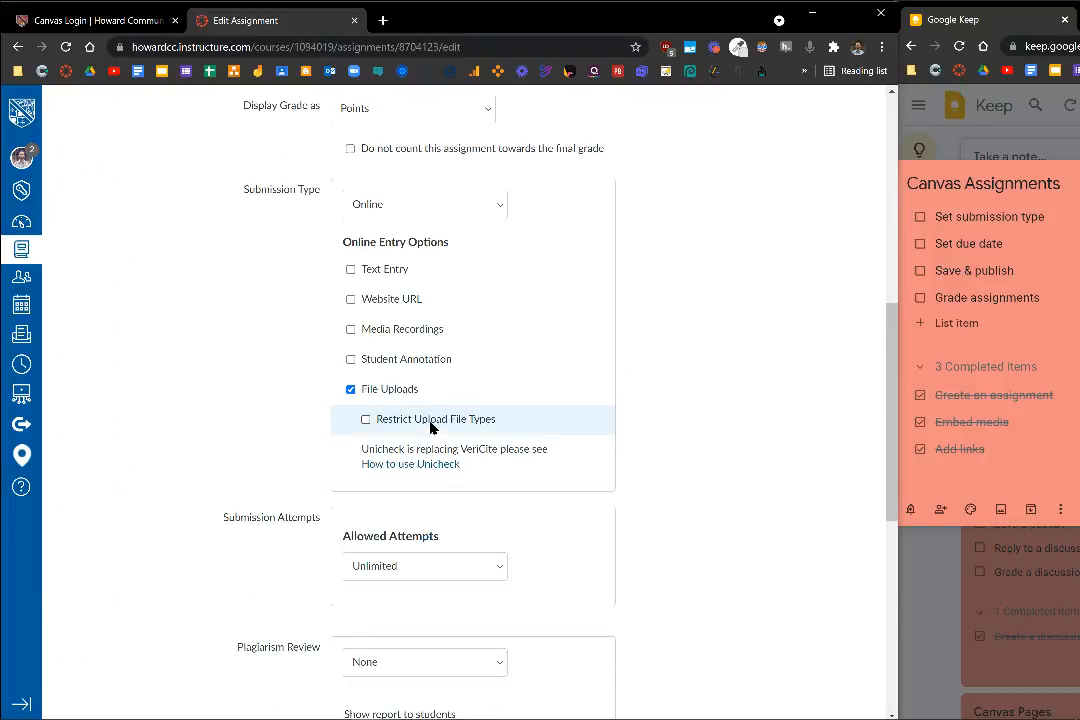
click(422, 424)
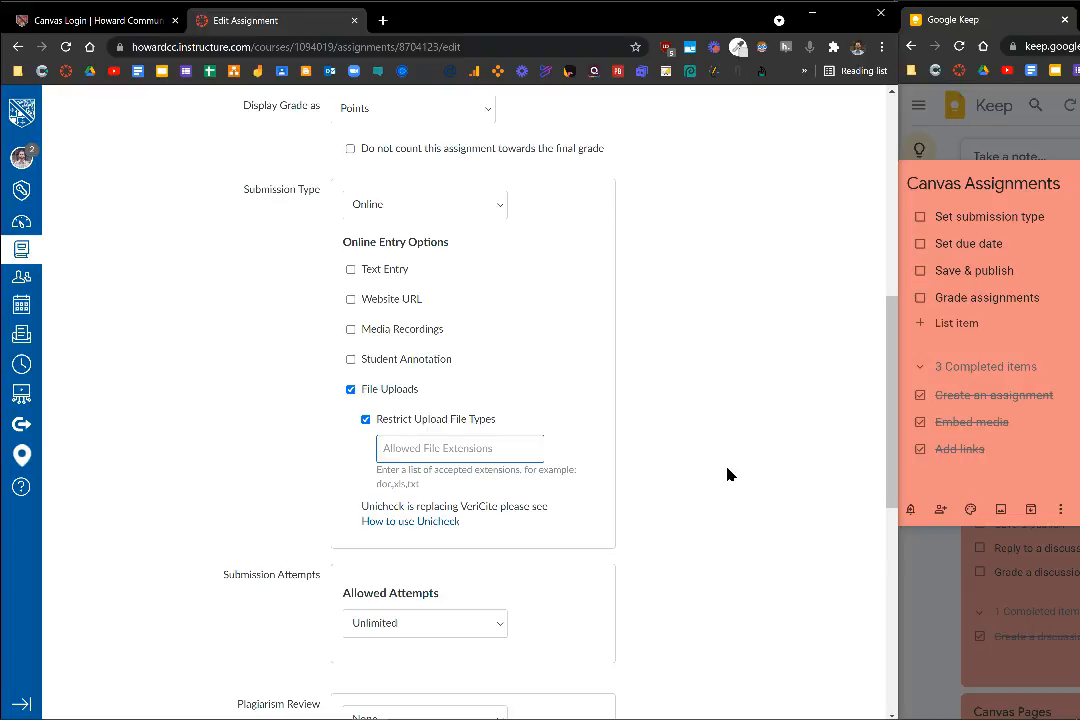
text(doc,docx)
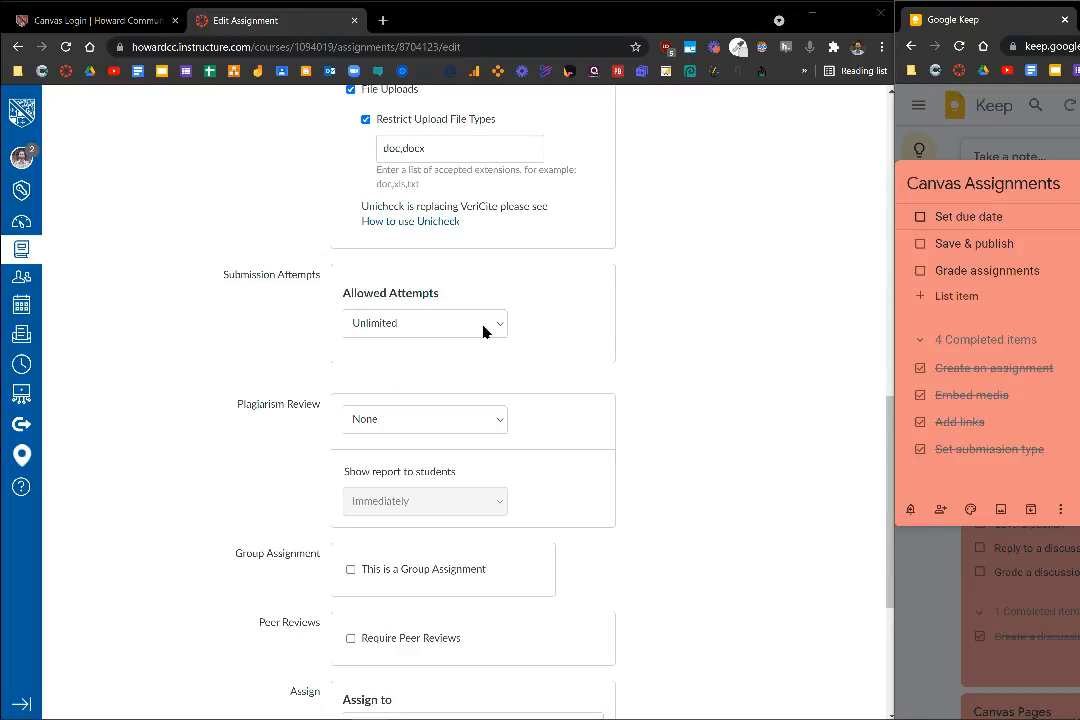
click(484, 332)
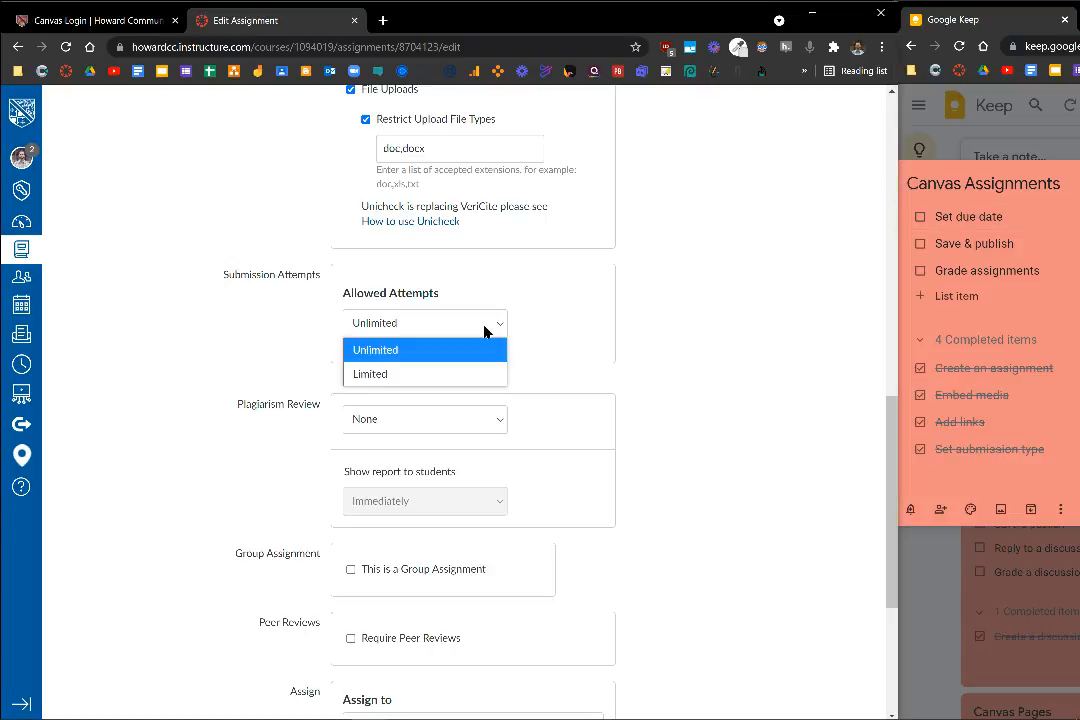
click(452, 376)
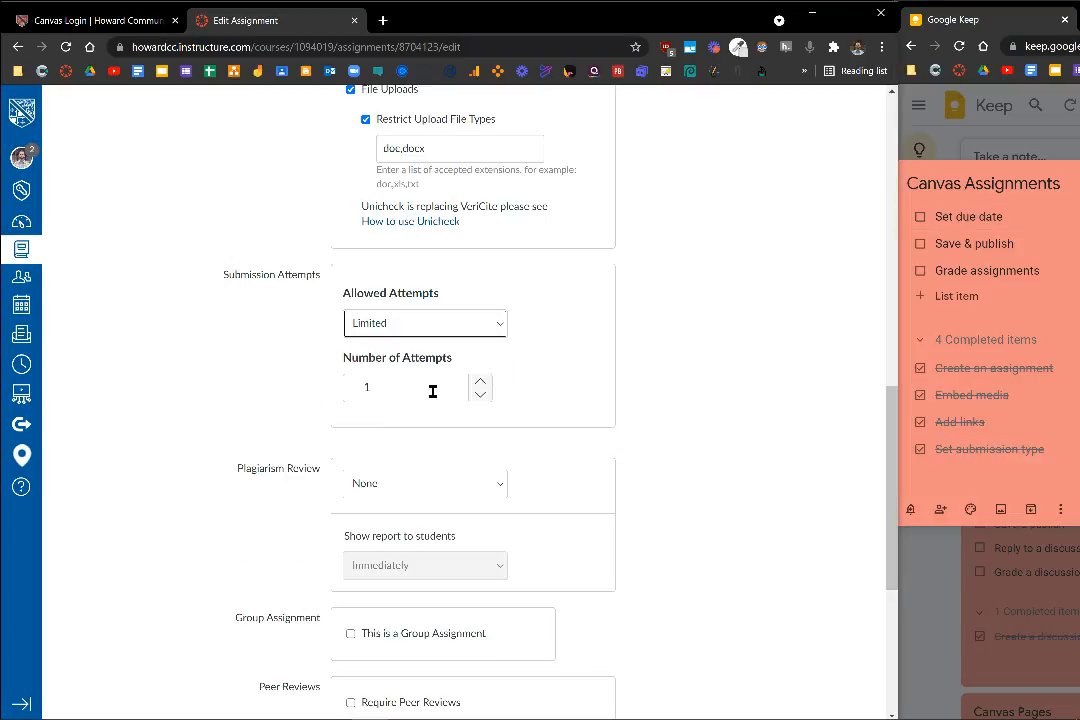
click(477, 330)
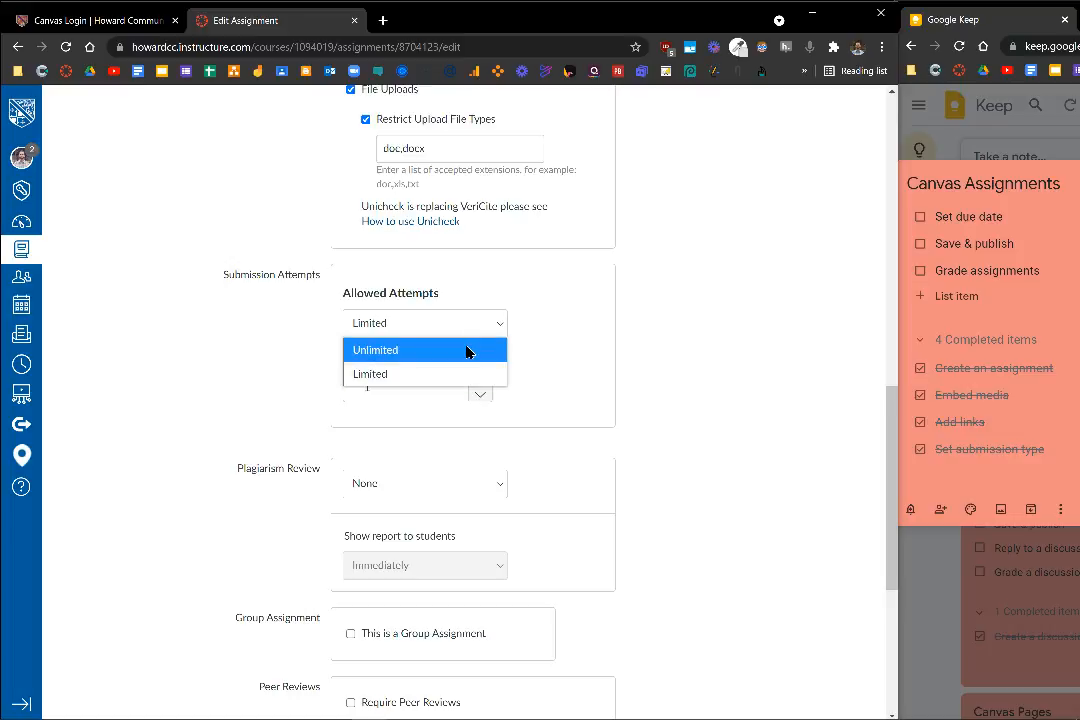
click(466, 351)
Set the assignment's due date for everyone to September 23, 2021
scroll(700, 330, down, 3)
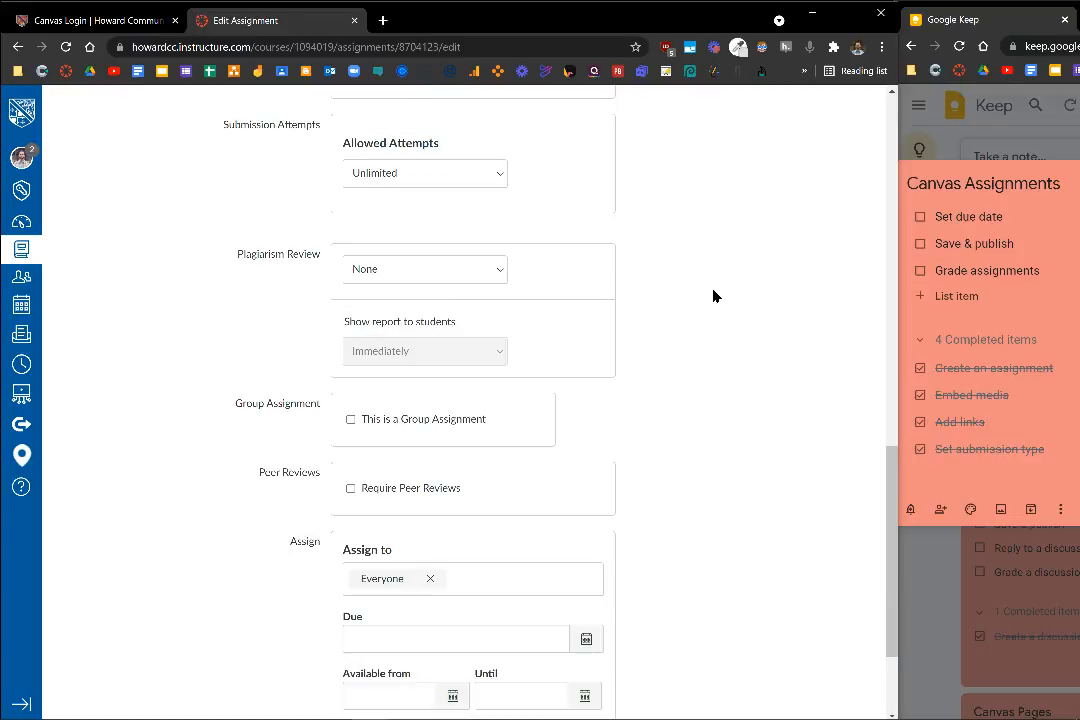
scroll(716, 296, down, 3)
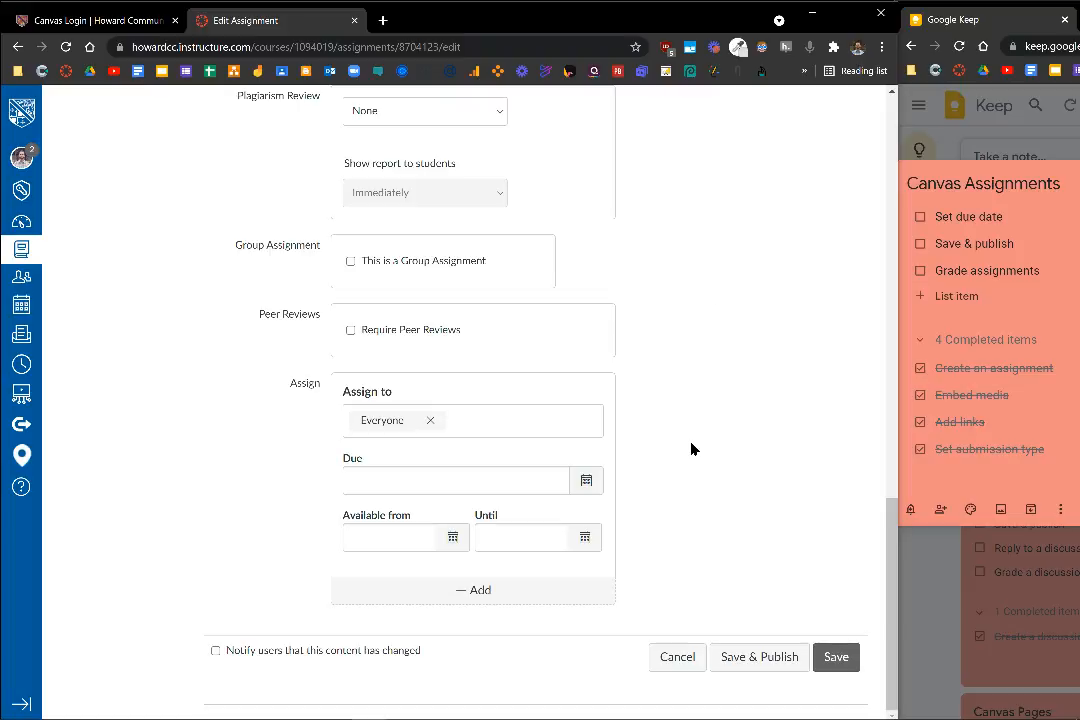
click(587, 482)
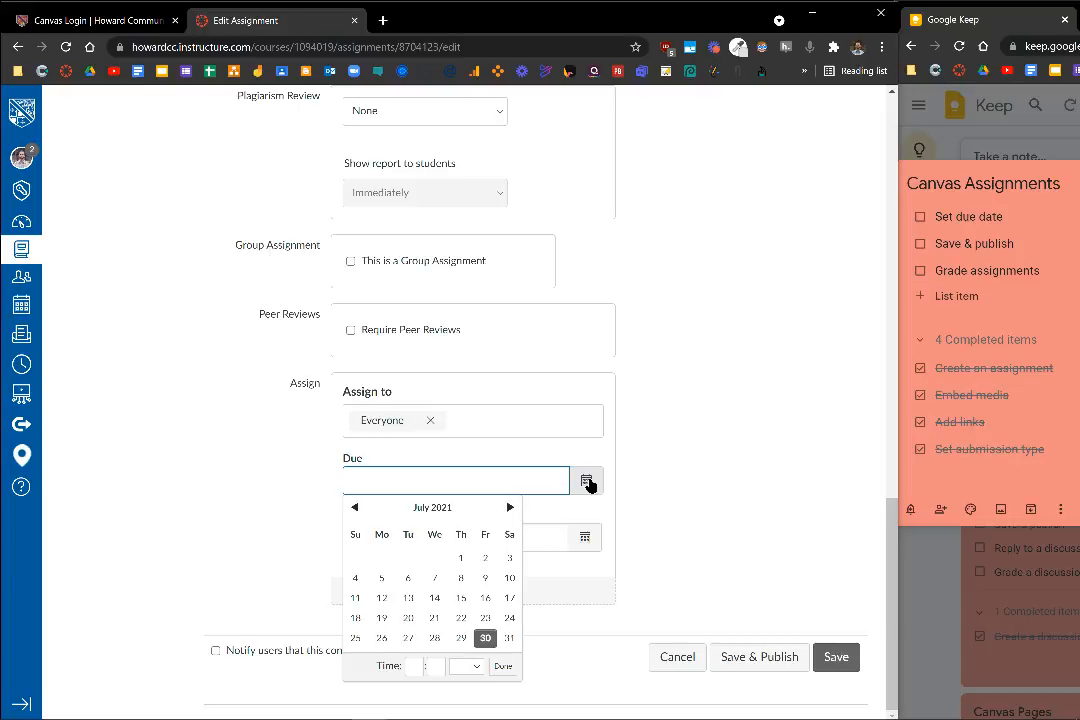
click(510, 507)
click(510, 507)
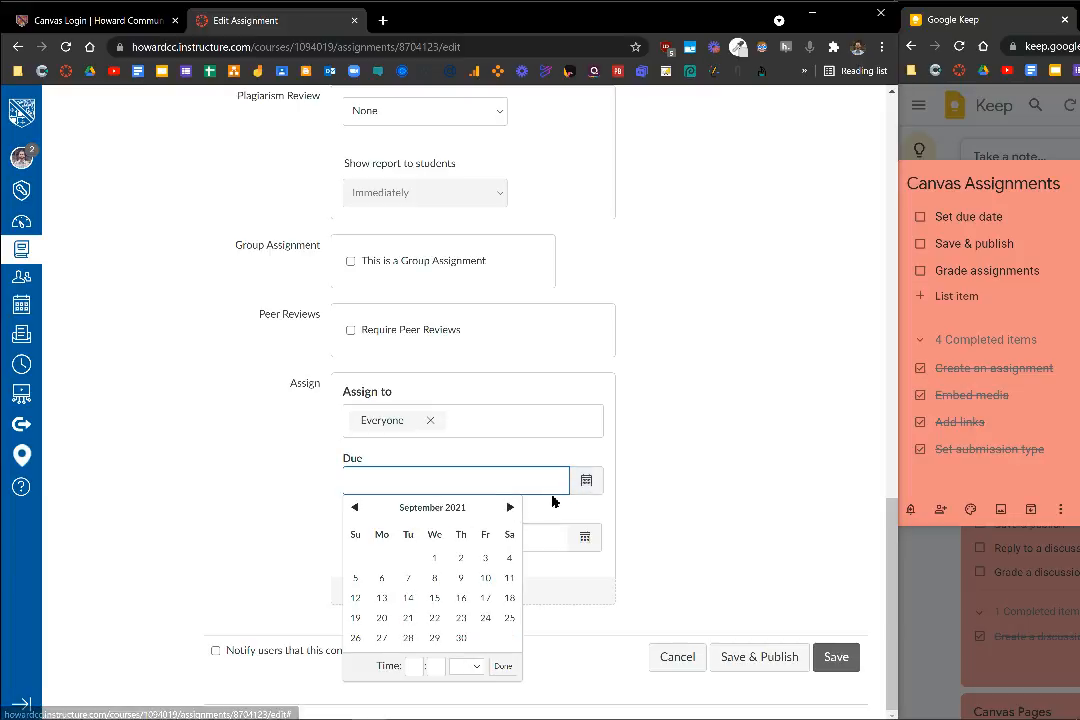
click(458, 619)
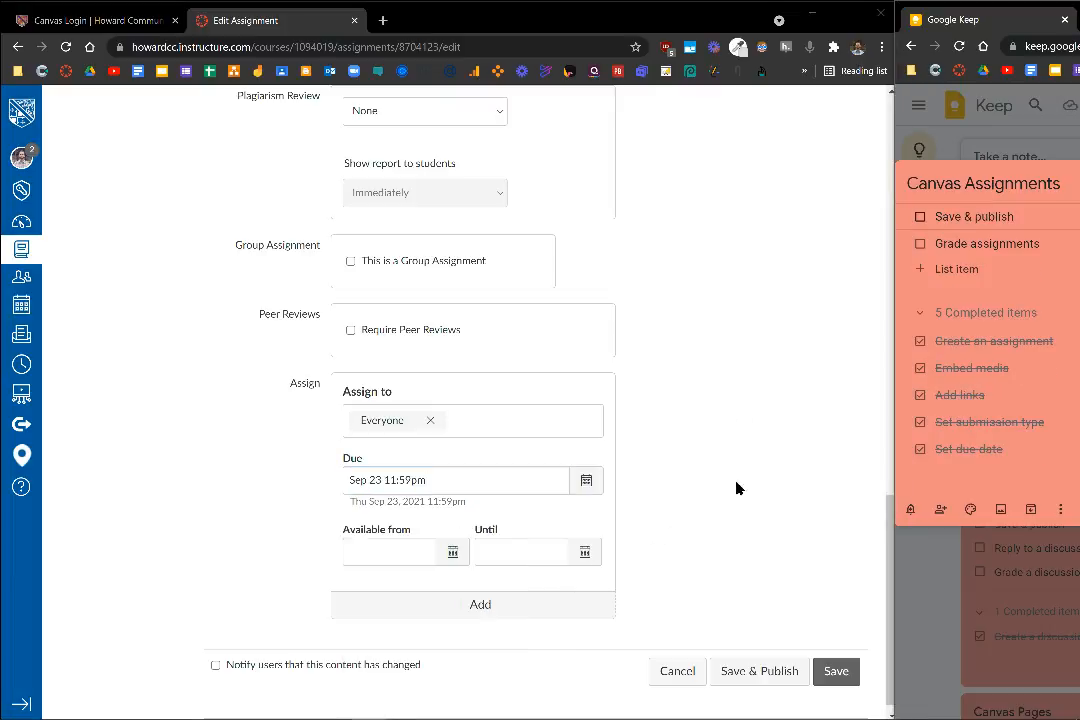
Save and publish the Research Paper assignment, and review its description, points, file types and due date on the published page
click(753, 672)
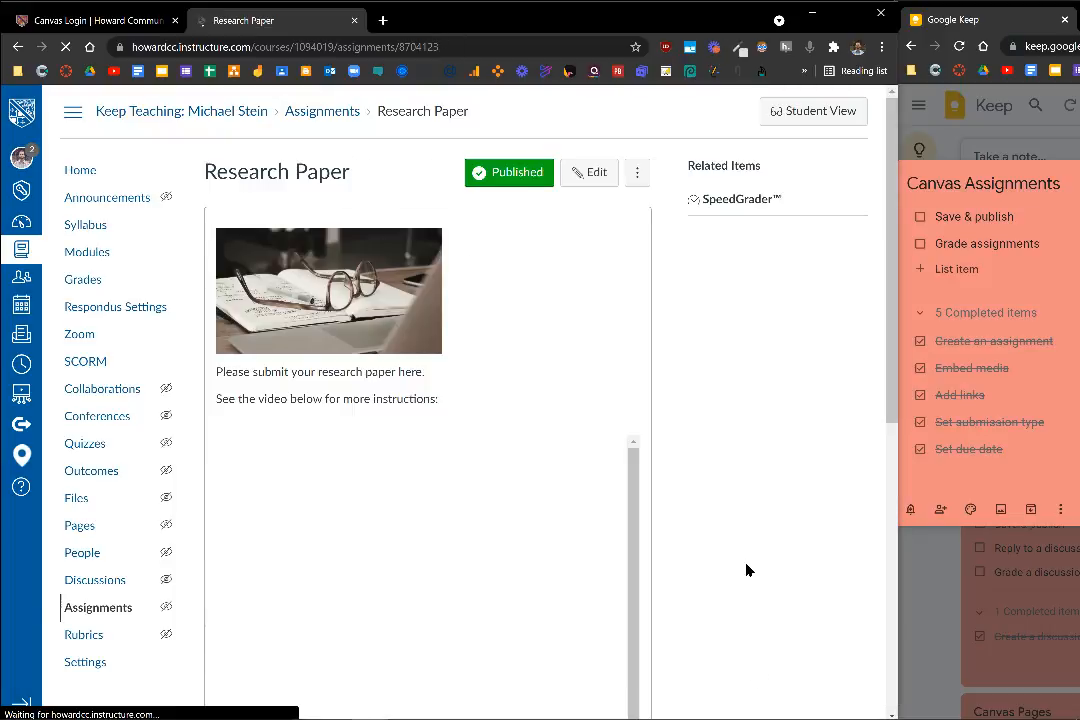
scroll(728, 451, down, 5)
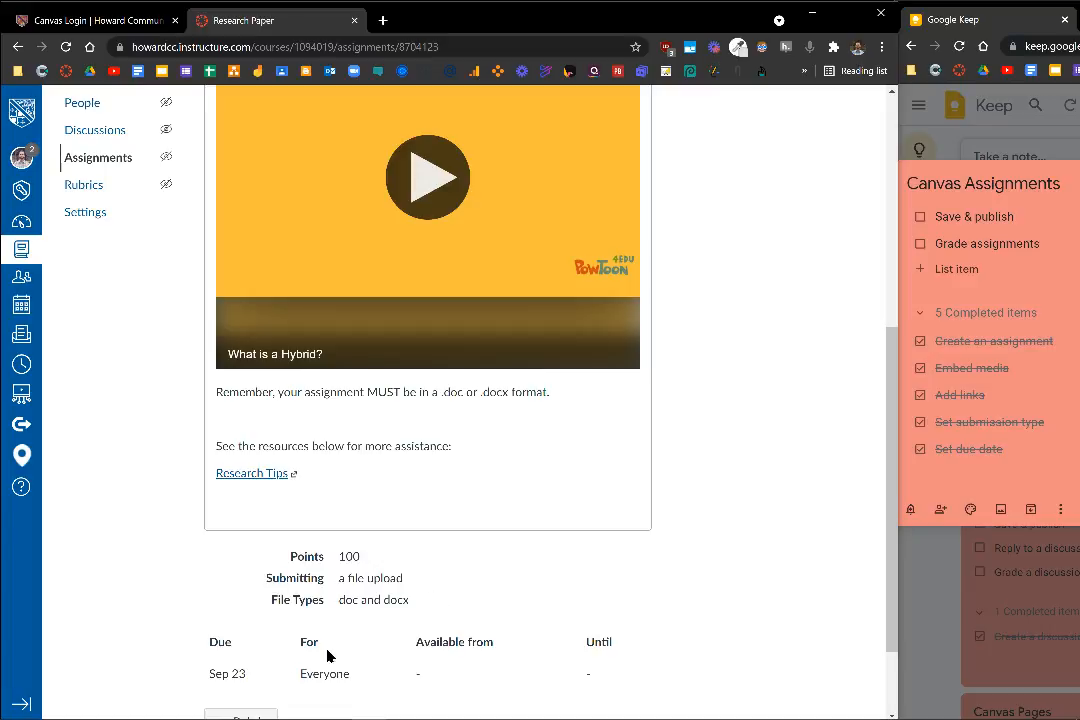
scroll(255, 674, down, 2)
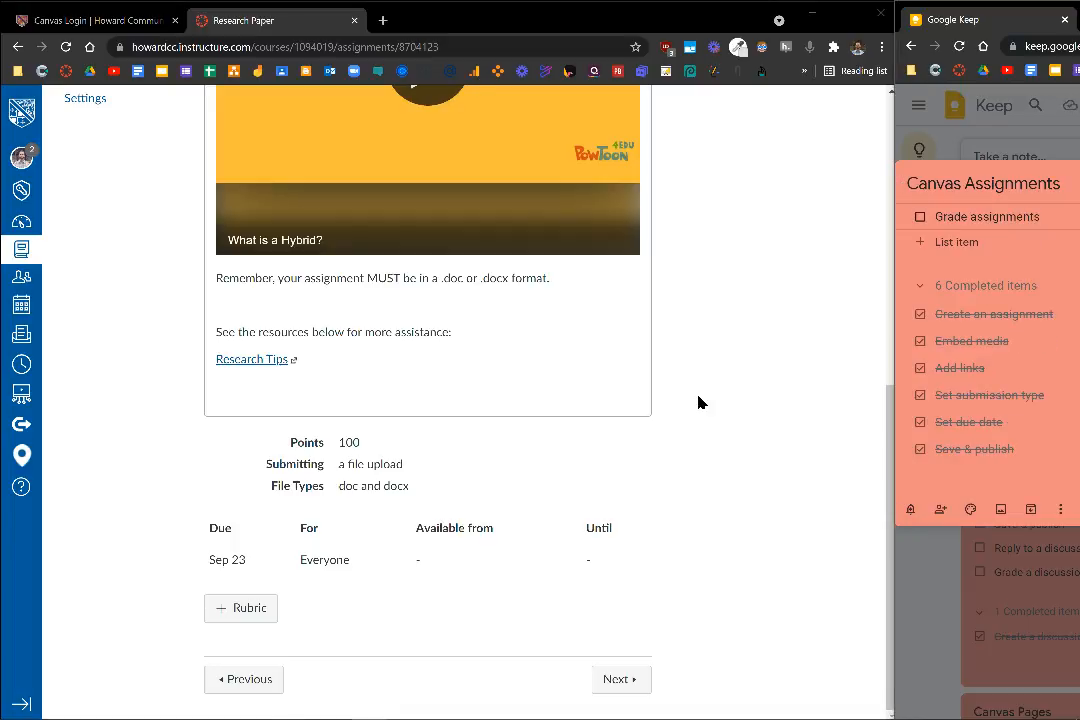
scroll(698, 402, up, 5)
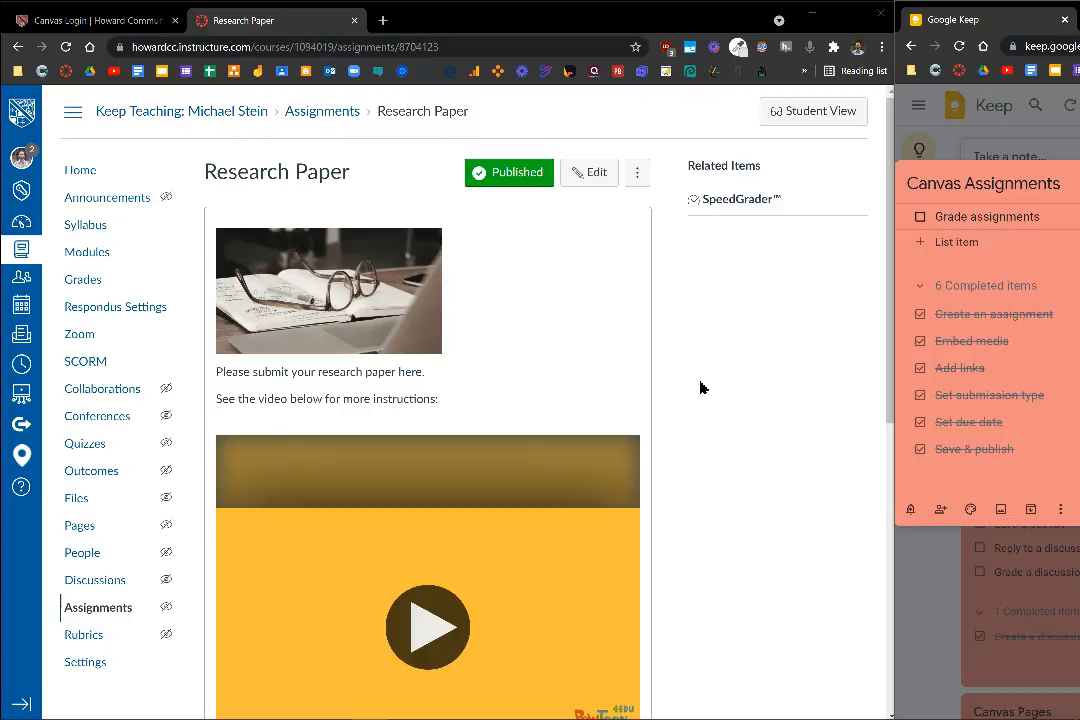
In Student View, start the Research Paper assignment and submit the "Classifying and Analyzing Spectra" lab document as a file upload
click(798, 108)
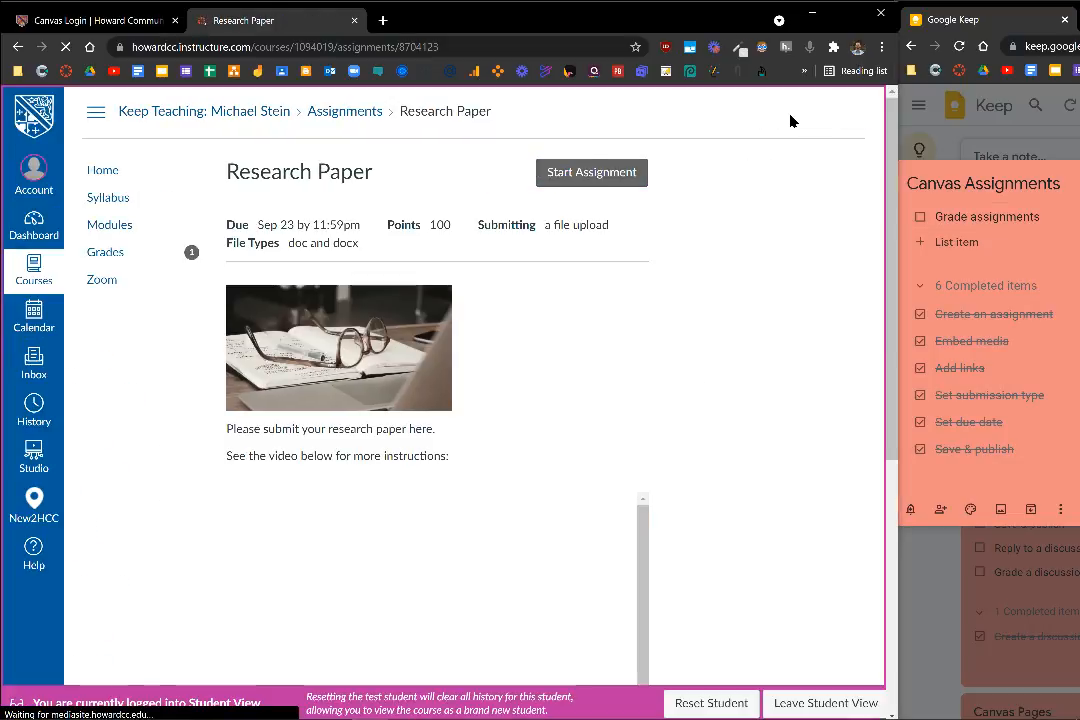
click(592, 176)
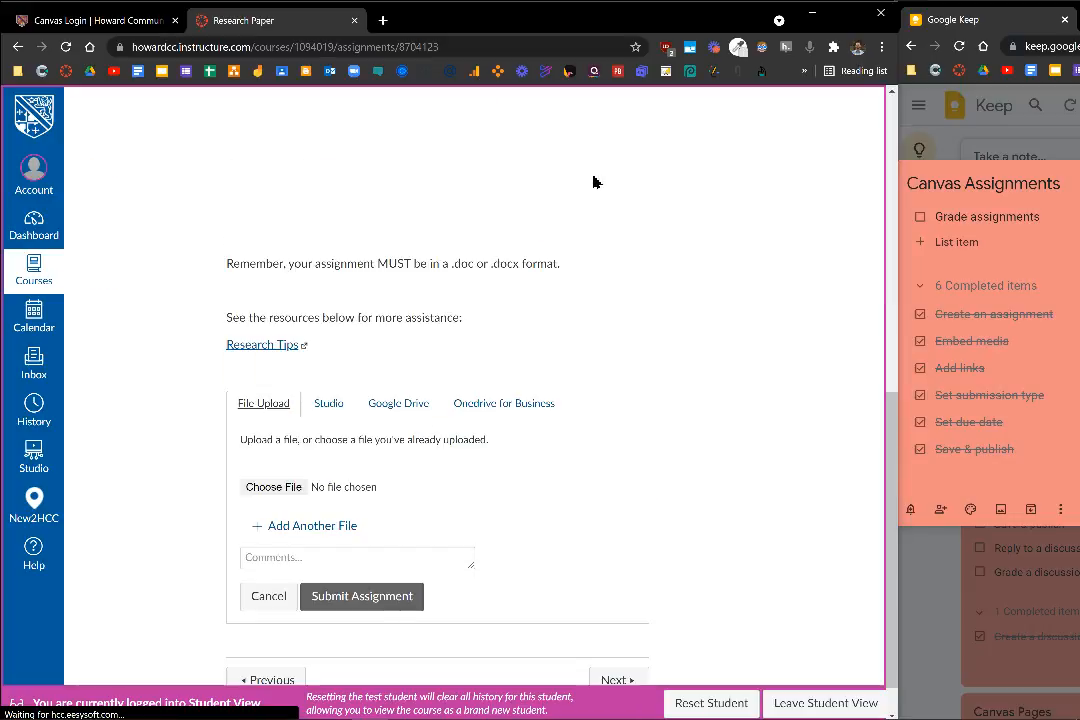
click(294, 490)
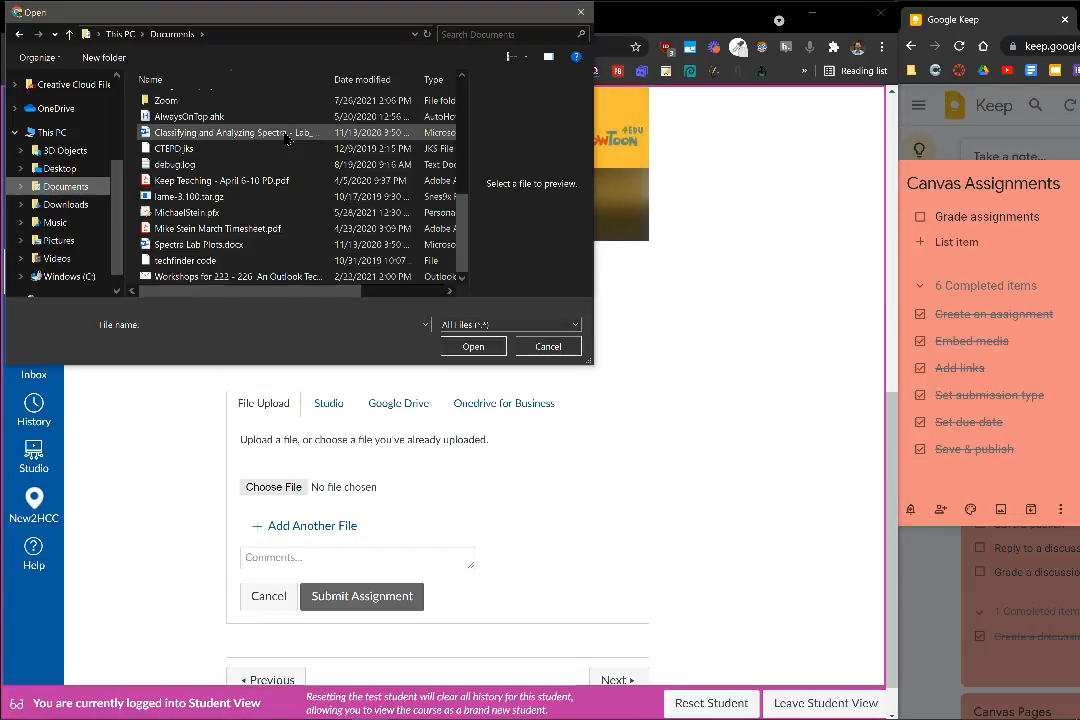
click(473, 346)
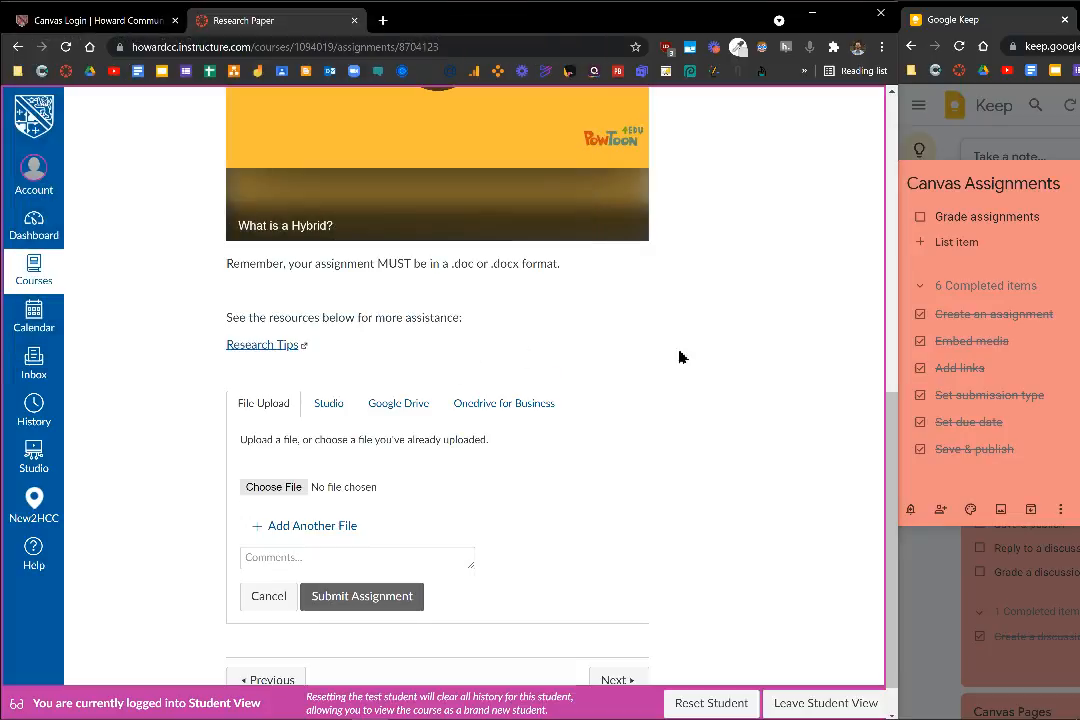
click(378, 599)
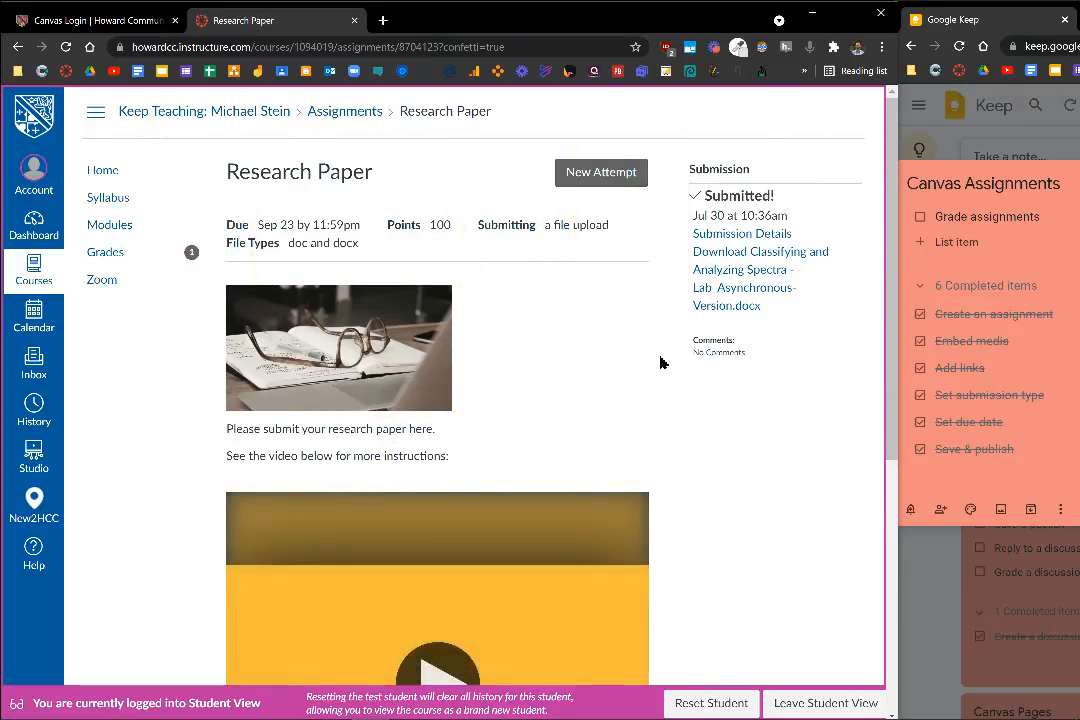
Leave Student View and give the test student's Research Paper submission a grade of 95 in SpeedGrader
click(815, 705)
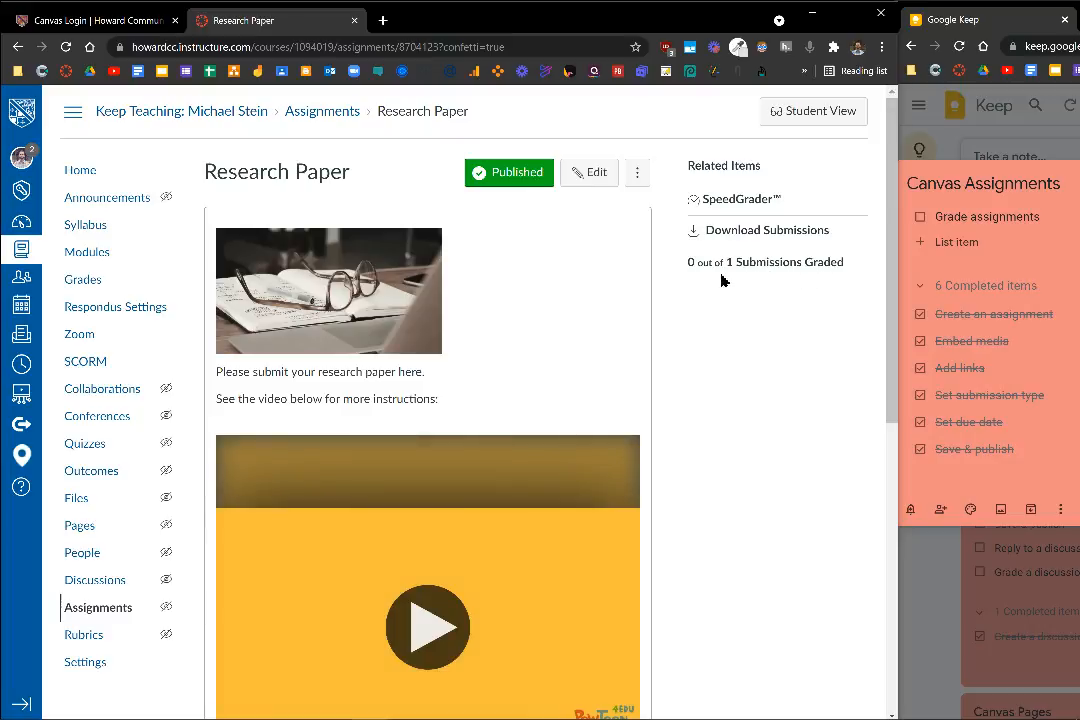
click(746, 201)
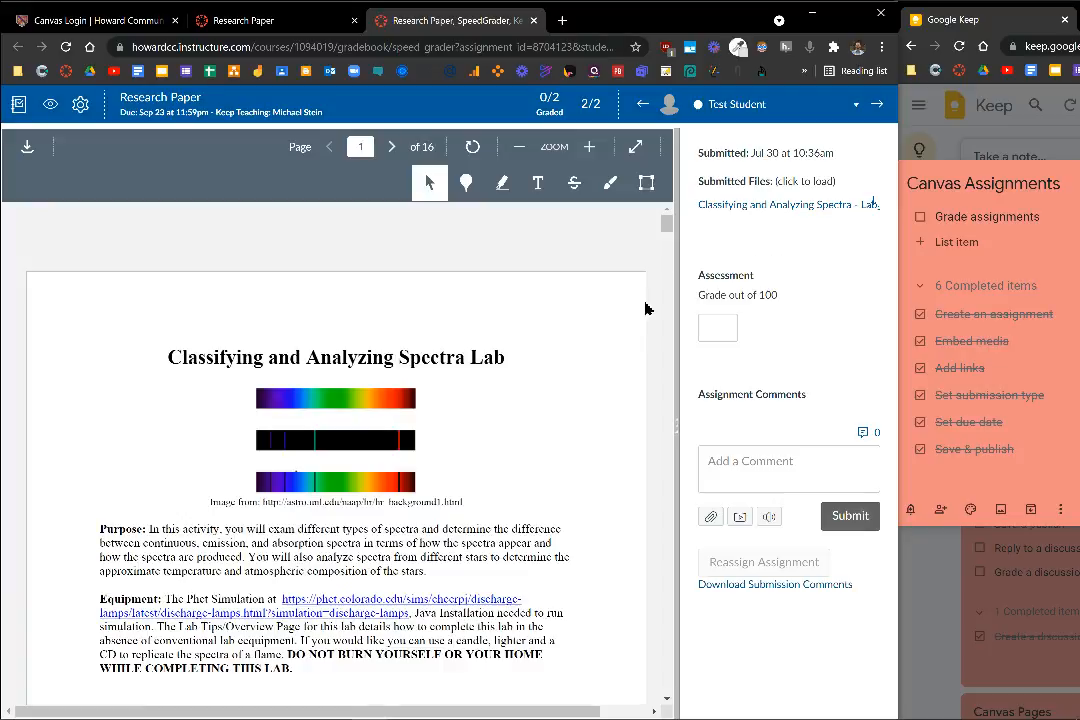
click(727, 330)
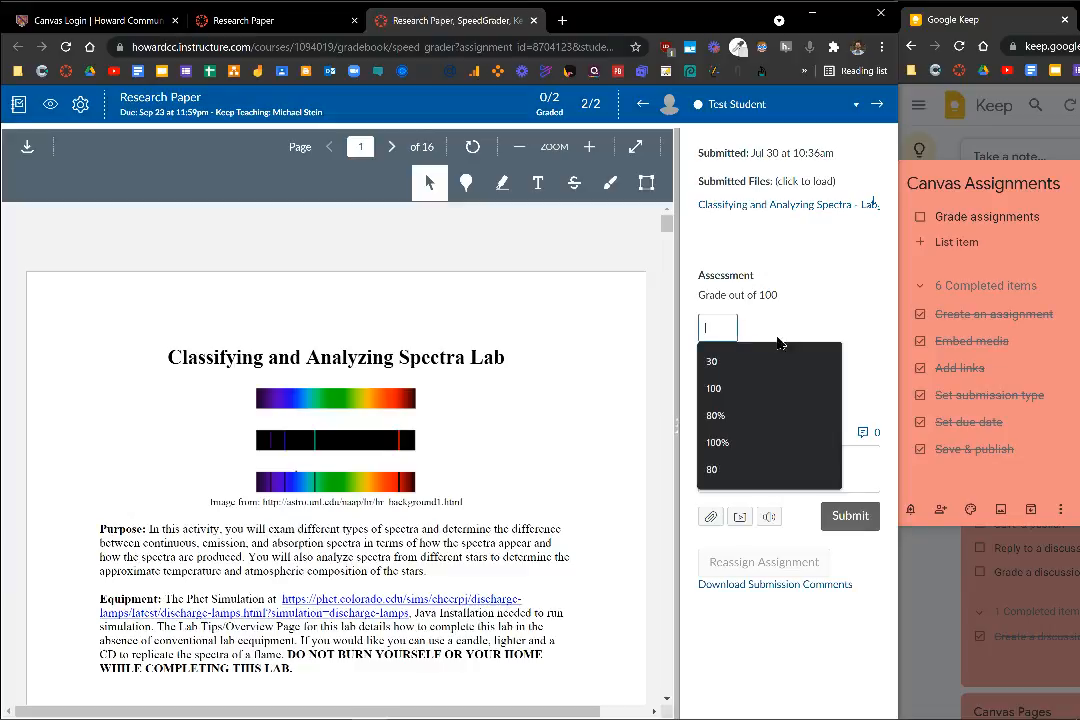
text(95)
click(840, 315)
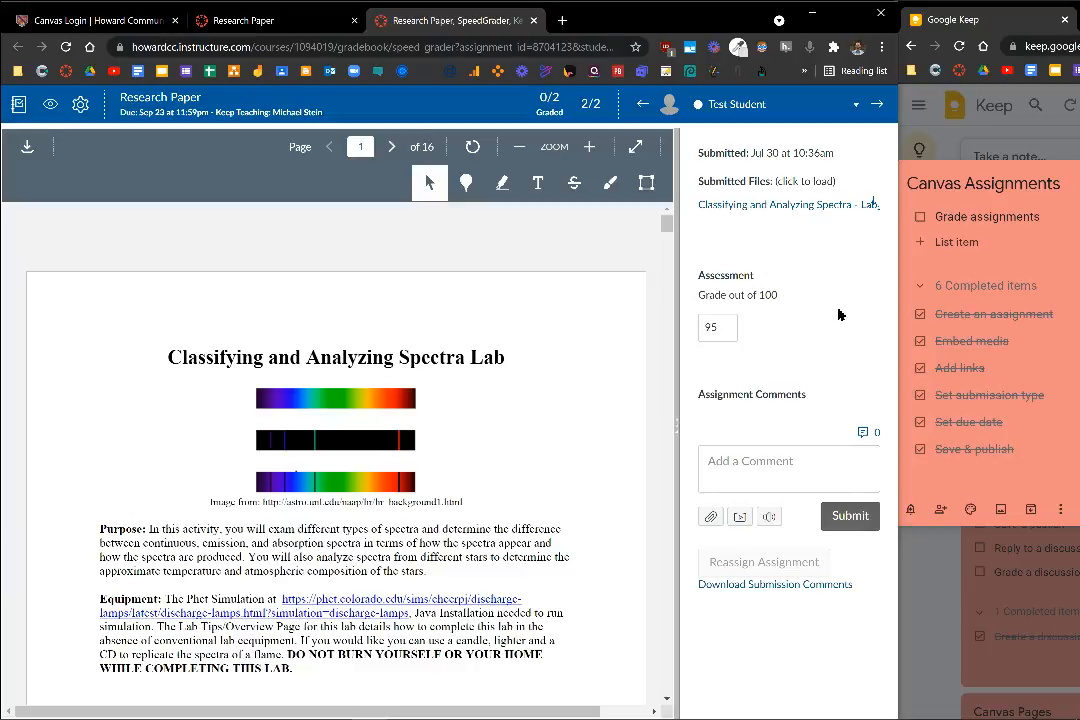
Submit the assignment comment "Great work, you only missed a couple of minor things!" on the test student's submission
click(760, 466)
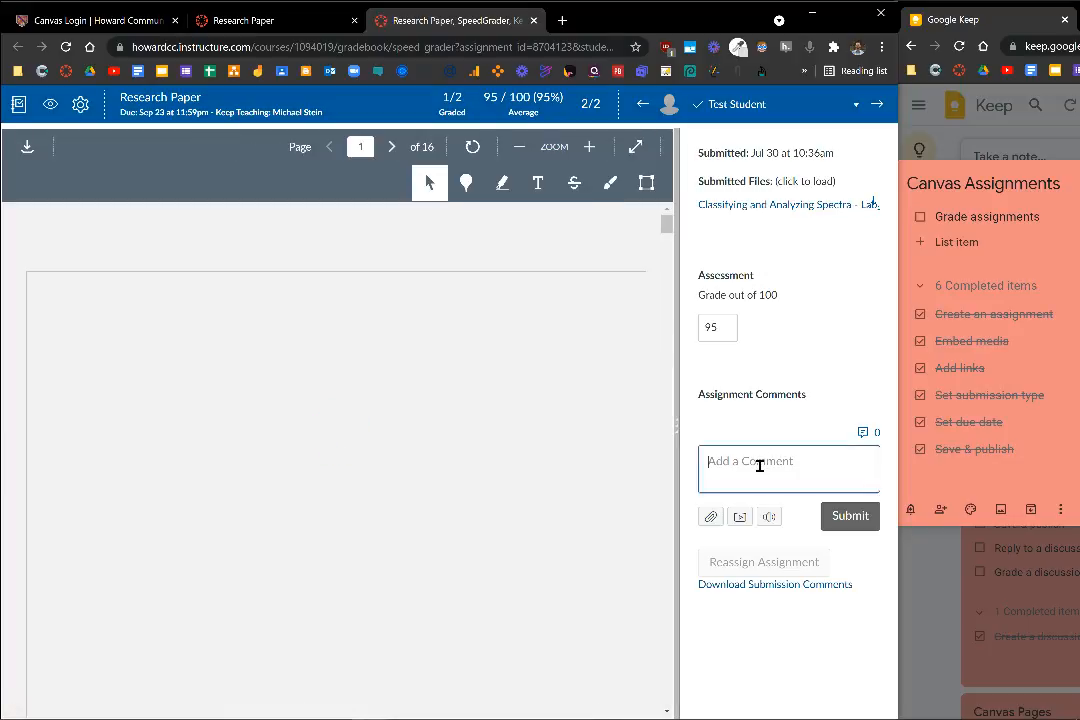
text(Great work, you only missed a couple of minor things!)
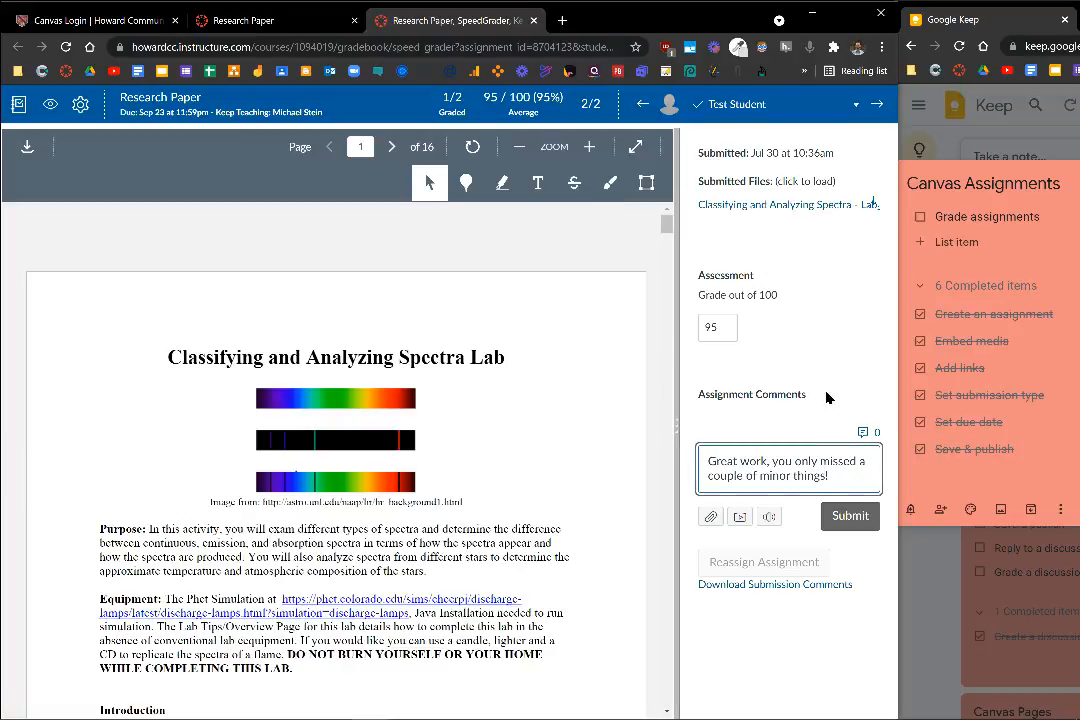
click(855, 524)
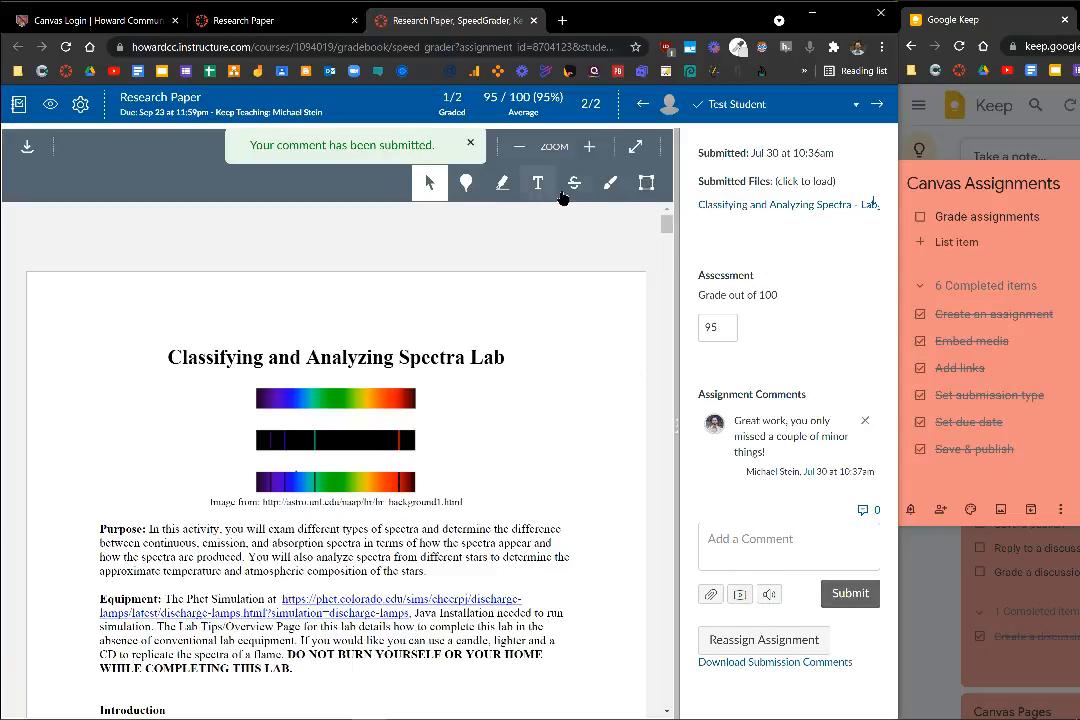
Highlight "different types of spectra" in the Purpose paragraph in yellow and add the text annotation "great job" beside the spectra images
click(504, 190)
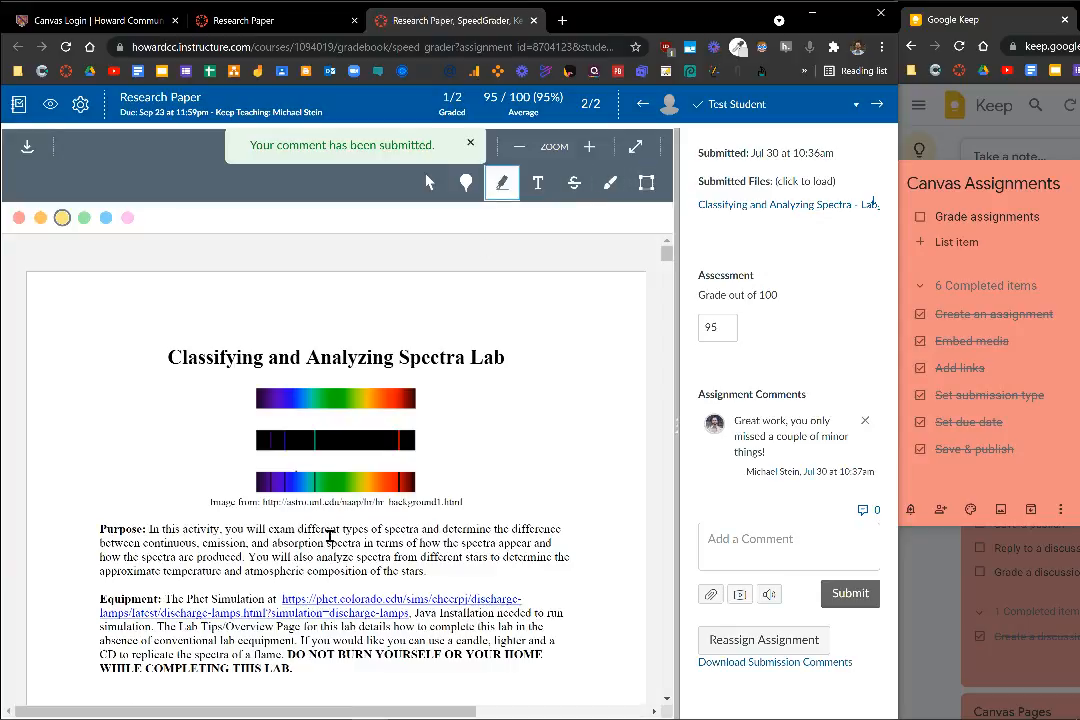
drag(300, 529, 453, 531)
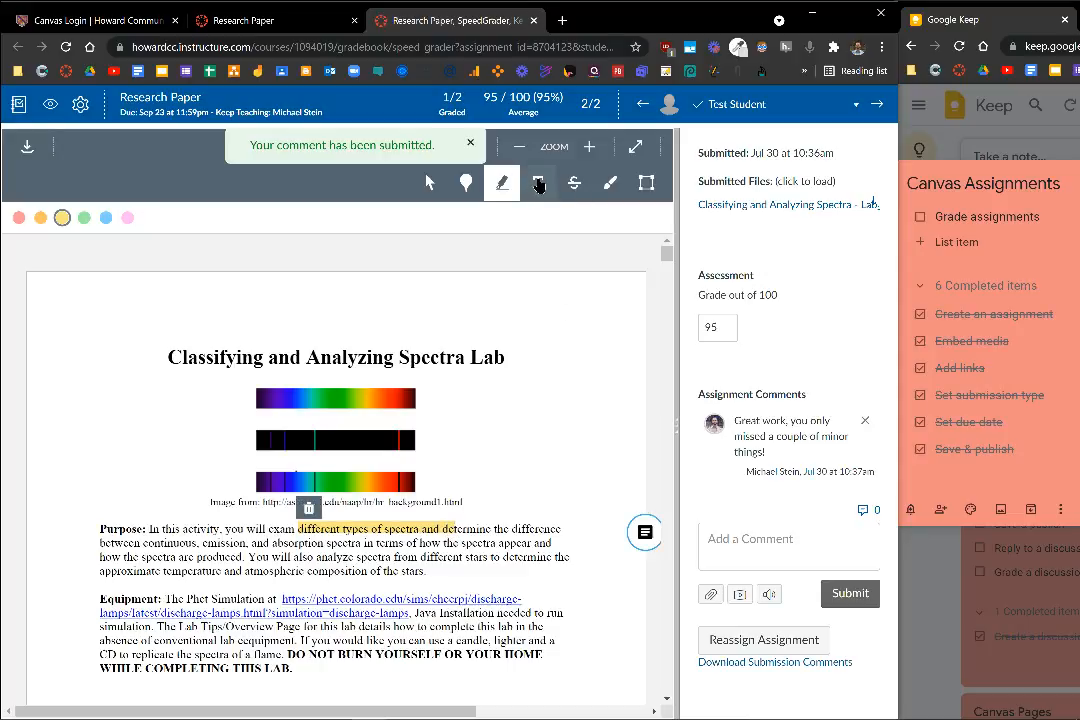
click(536, 184)
click(499, 469)
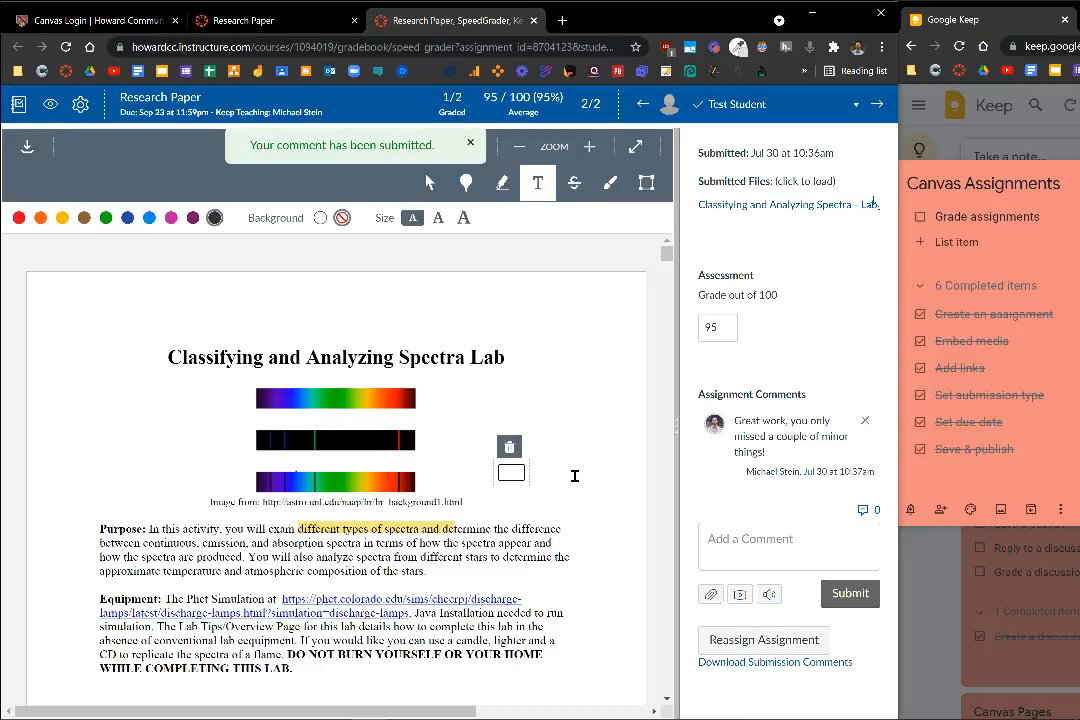
text(great job)
Strike out "You will also analyze spectra from" in red and free-draw a blue smiley face above the "great job" annotation
click(569, 191)
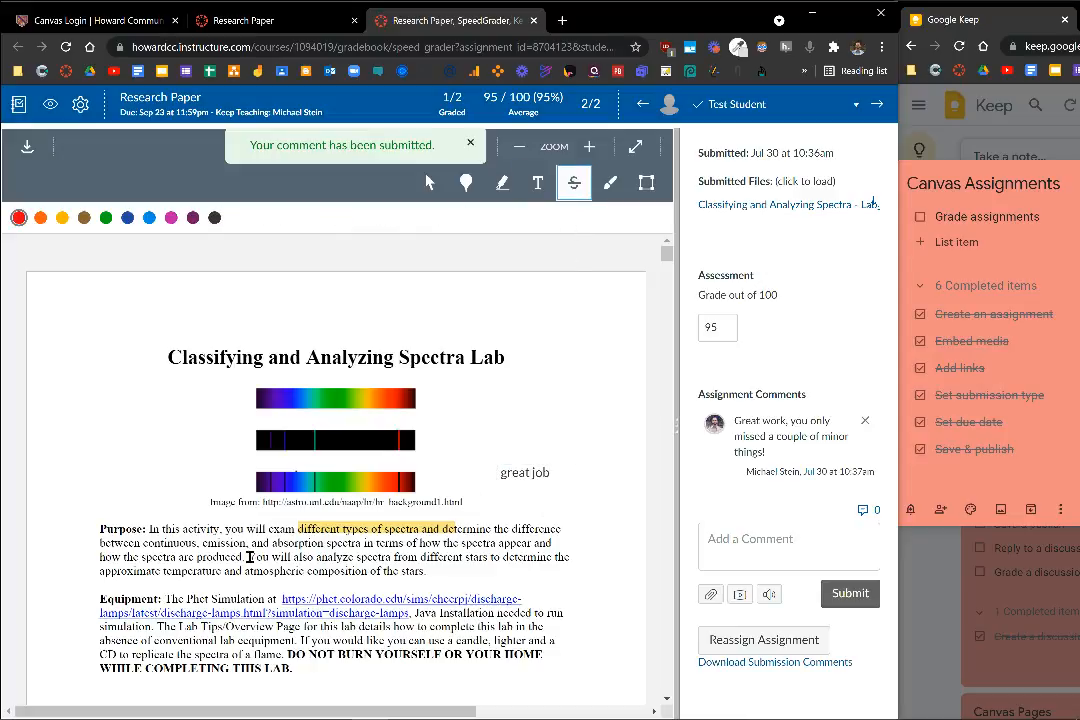
drag(249, 557, 434, 559)
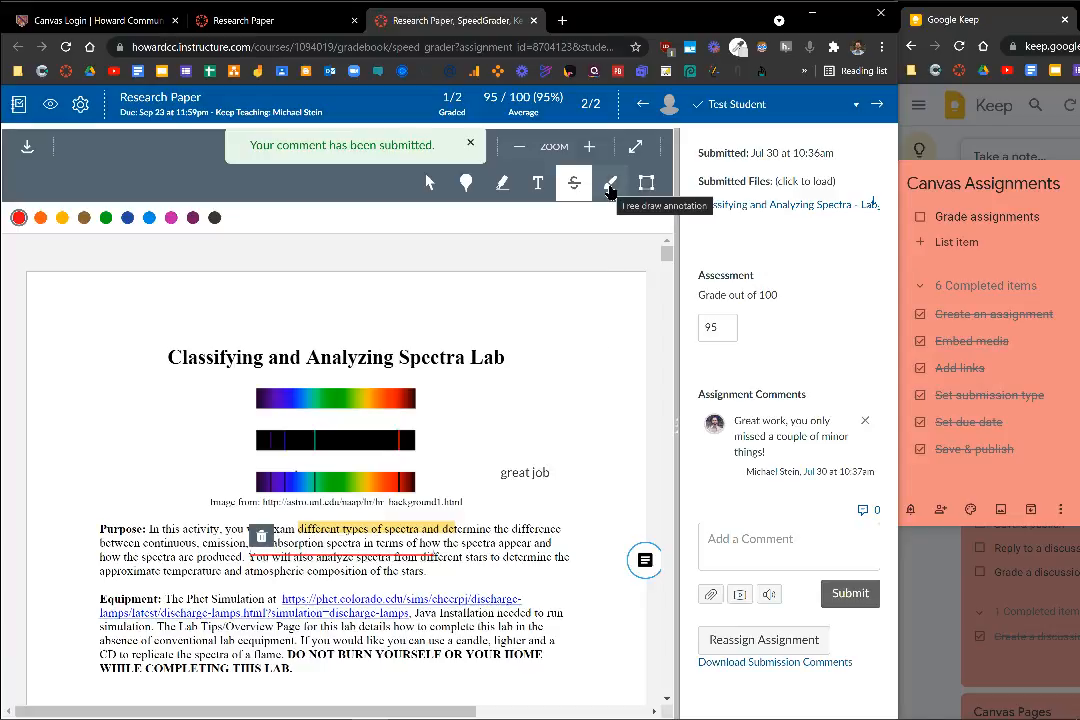
click(609, 190)
mouse_move(569, 392)
mouse_down()
mouse_move(516, 406)
mouse_move(549, 363)
mouse_move(540, 385)
mouse_move(559, 386)
mouse_move(546, 412)
mouse_move(558, 401)
mouse_up()
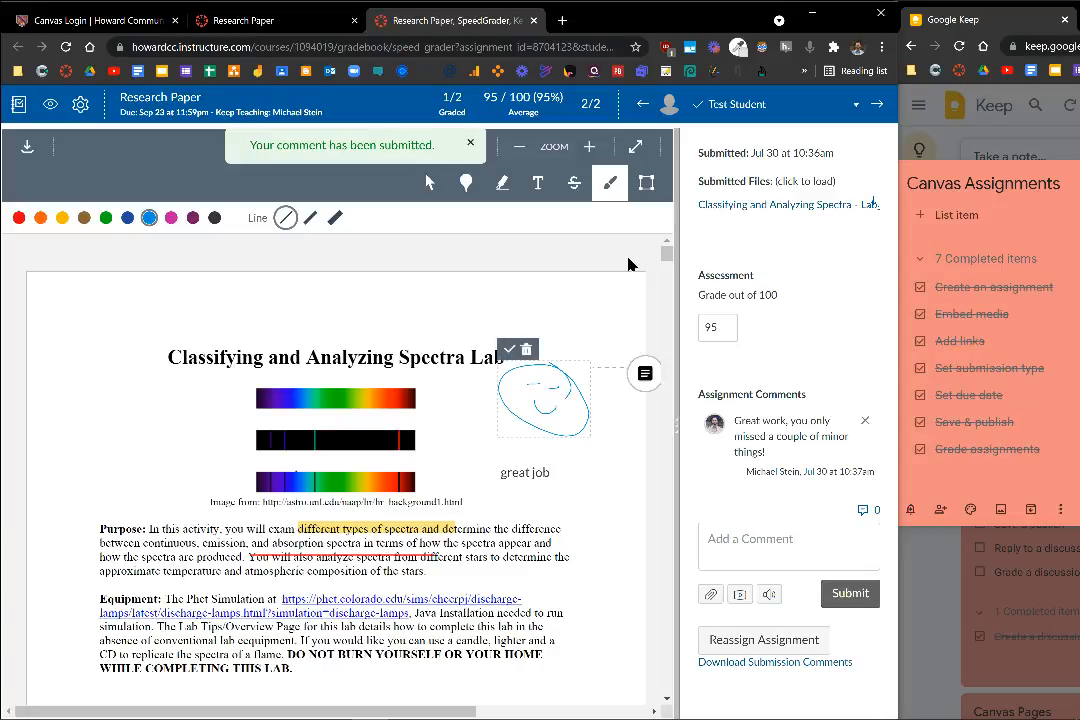